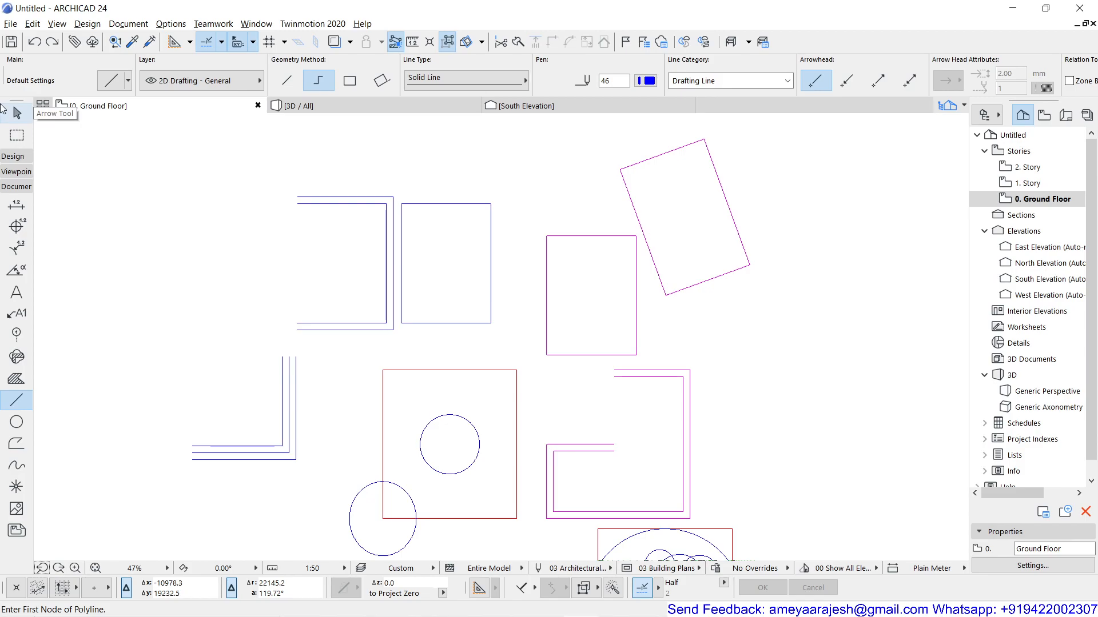
Step: Delete the rectangles, line chains and circles drawn in the upper area of the Ground Floor plan
left_click(16, 112)
left_click(770, 157)
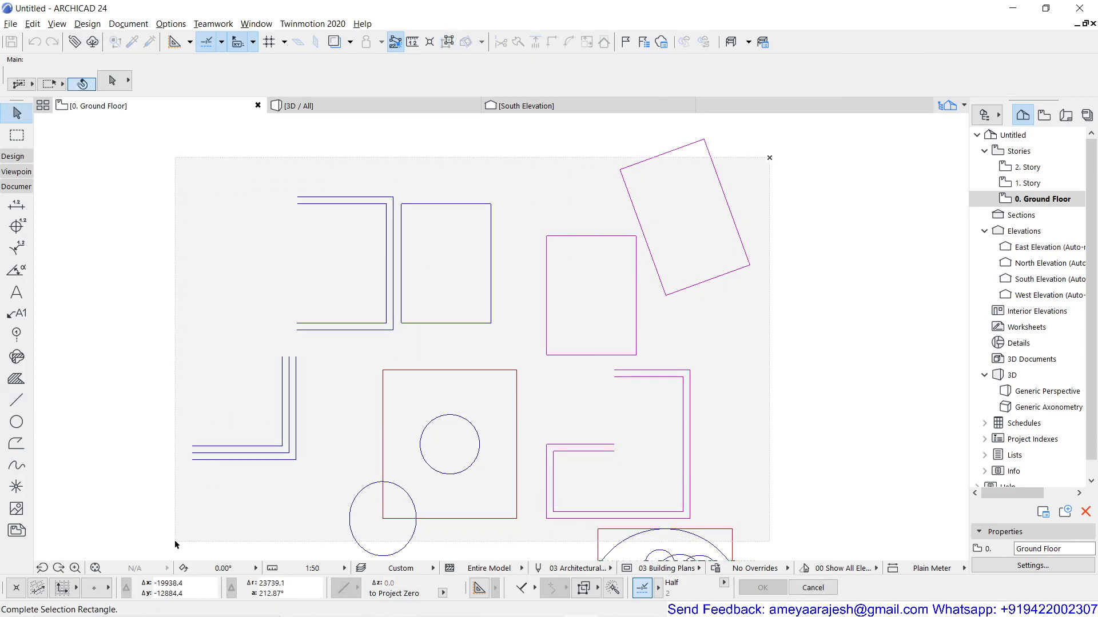
left_click(175, 543)
key("Delete")
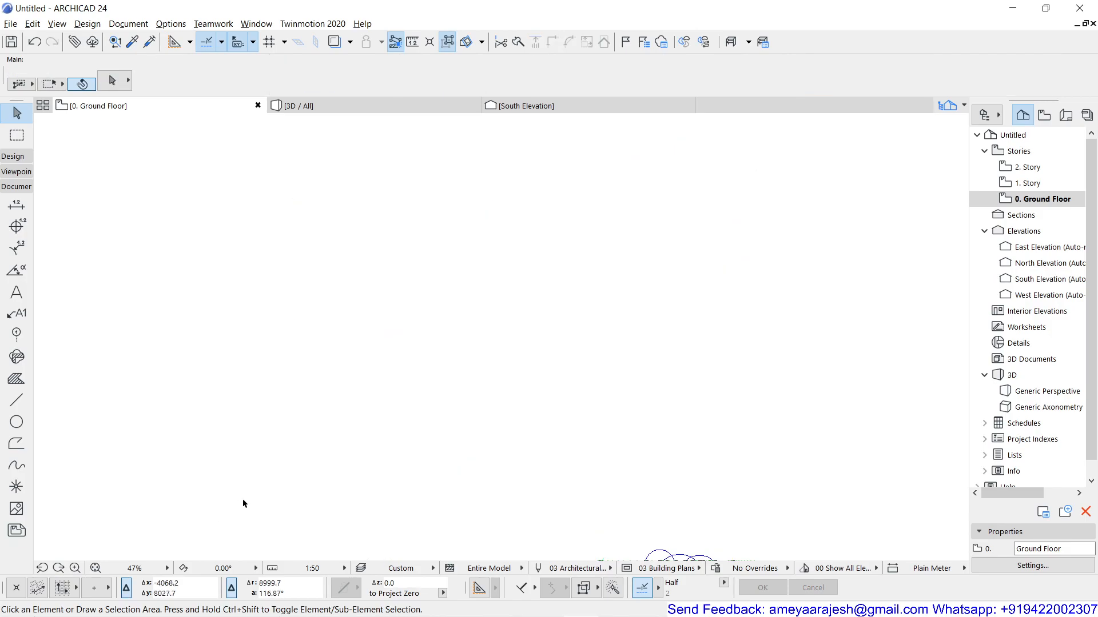
Step: Delete the remaining small circles, arc and horizontal line beside the double-lined rectangle
middle_click_drag(422, 441, 410, 329)
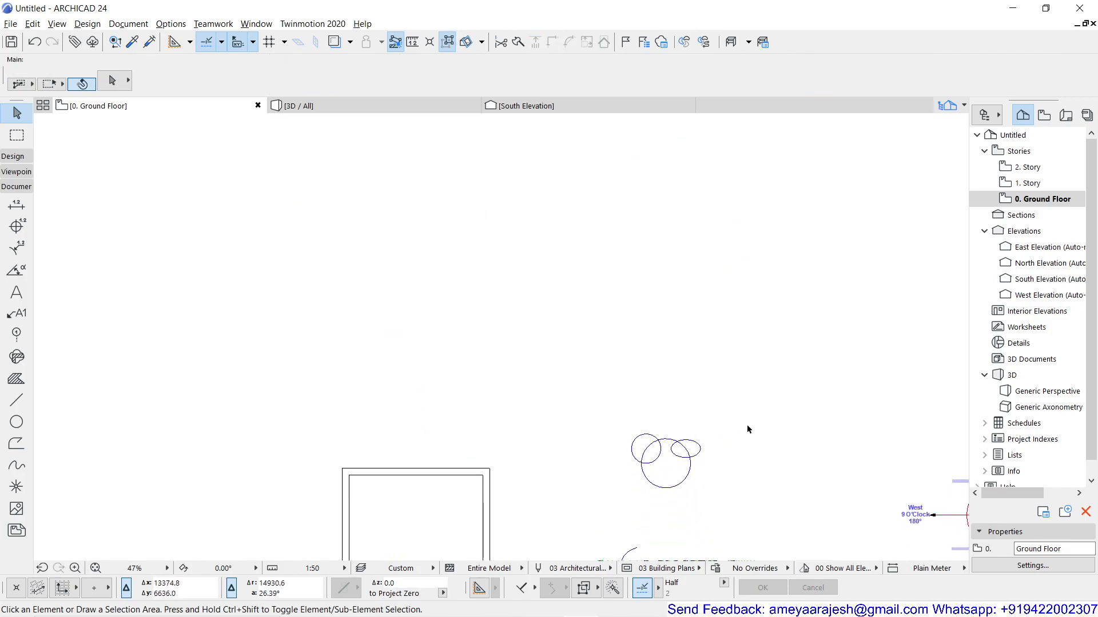
middle_click_drag(747, 429, 726, 336)
left_click(724, 331)
left_click(532, 523)
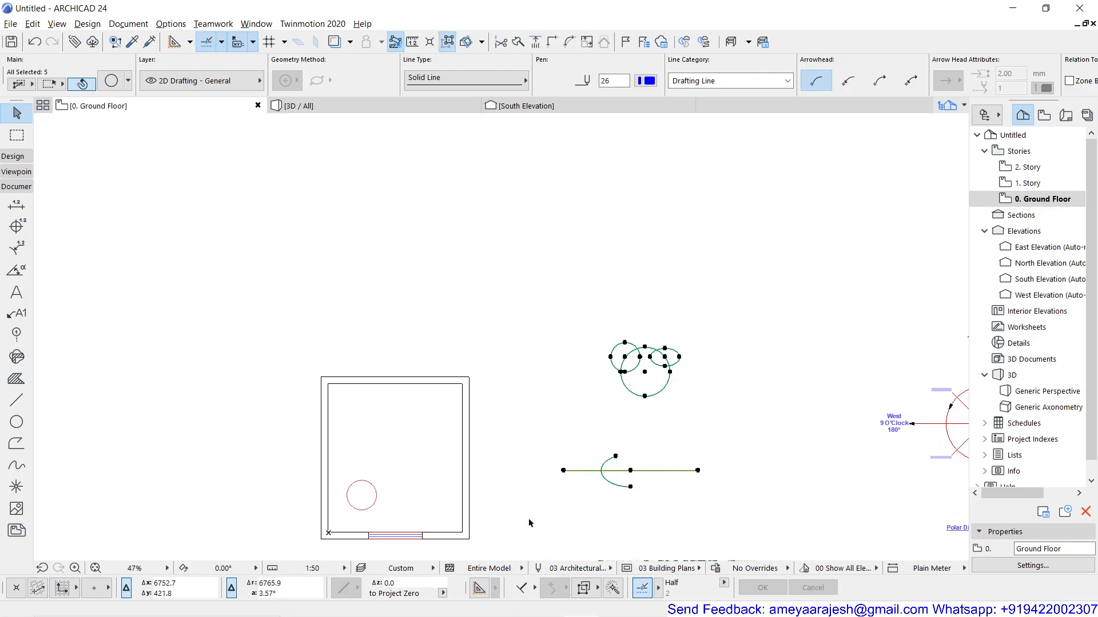
key("Delete")
Step: Begin a chained line above the double-lined rectangle with a 3000 mm horizontal segment followed by a 4000 mm segment straight up
scroll(382, 349, "up", 5)
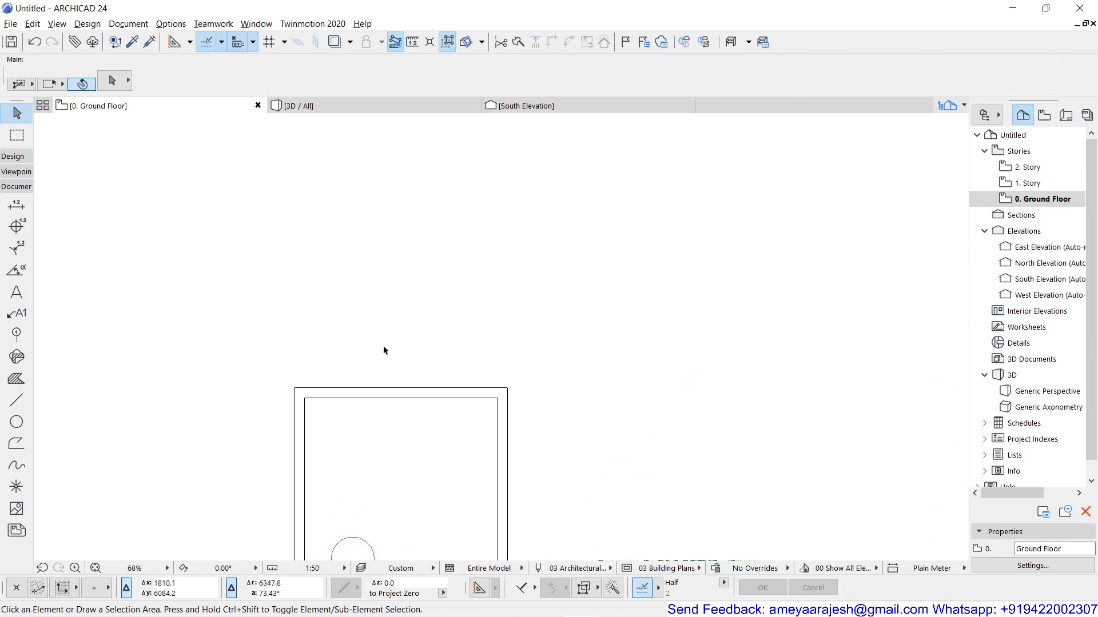
middle_click_drag(457, 289, 413, 407)
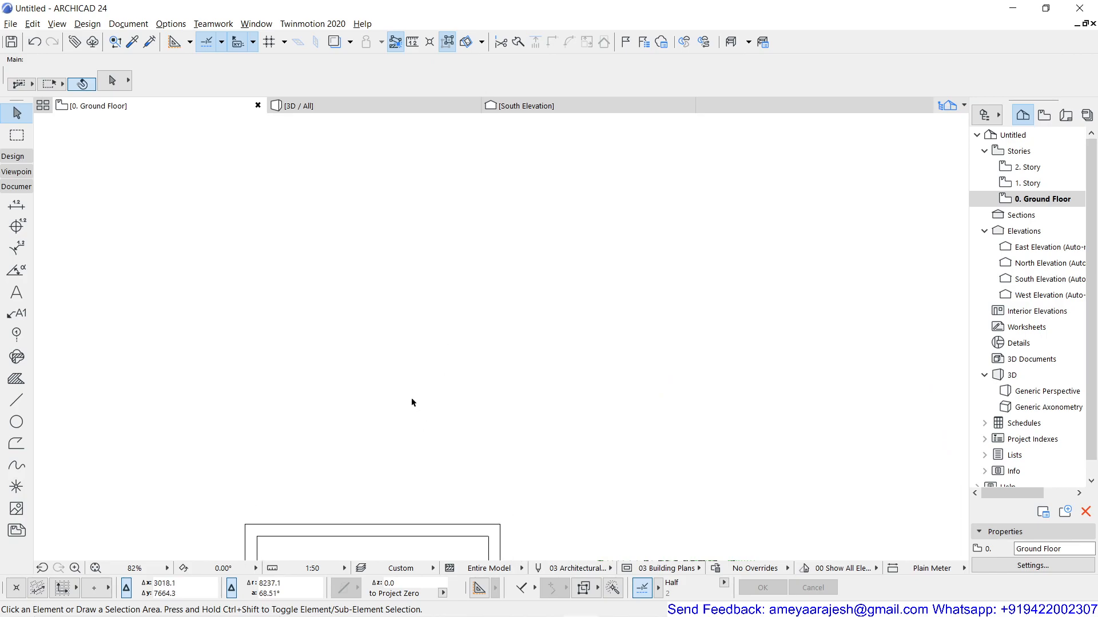
left_click(16, 401)
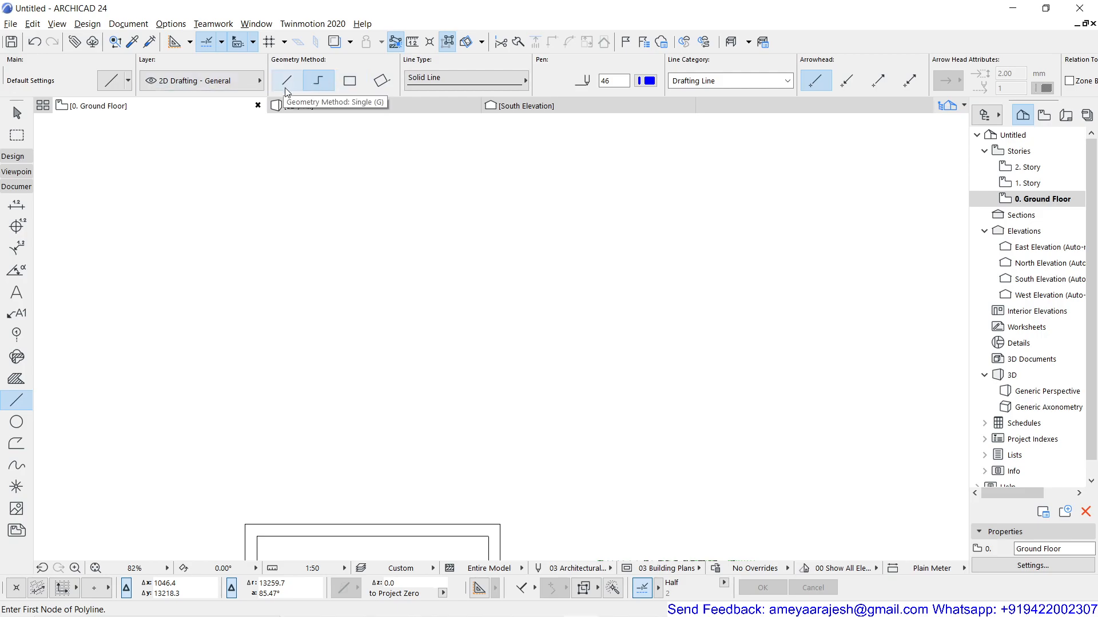
left_click(238, 407)
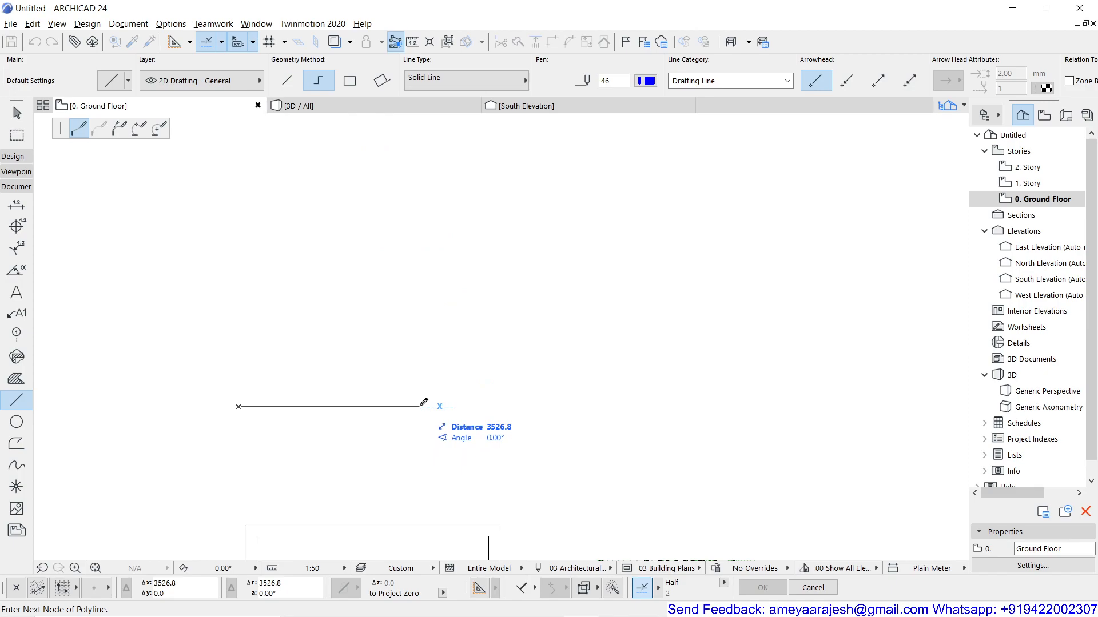
type("3000")
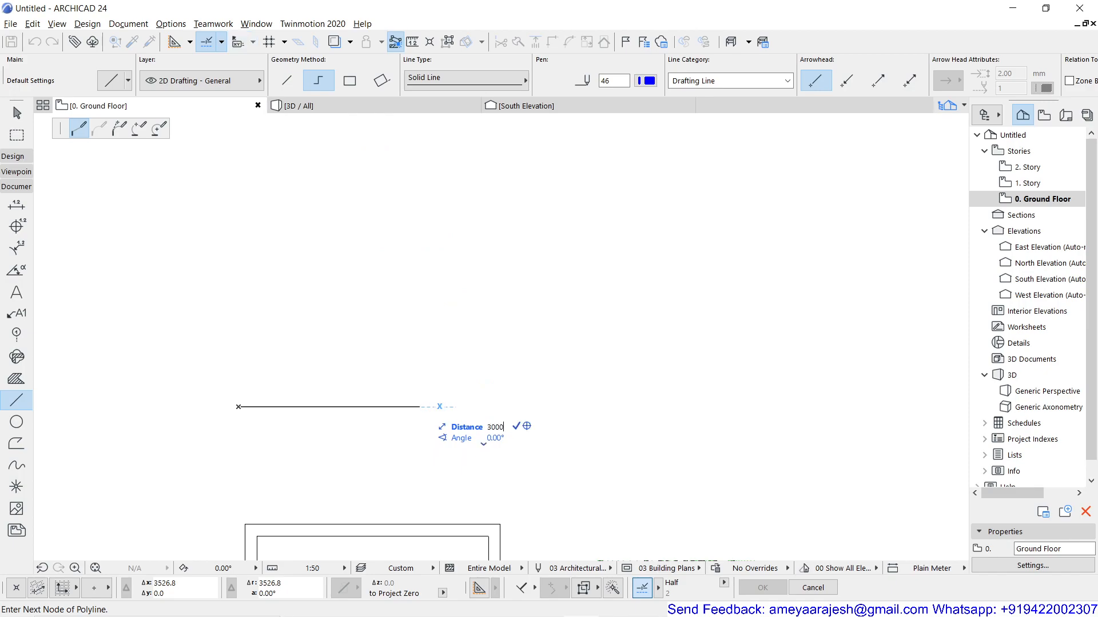
key("Return")
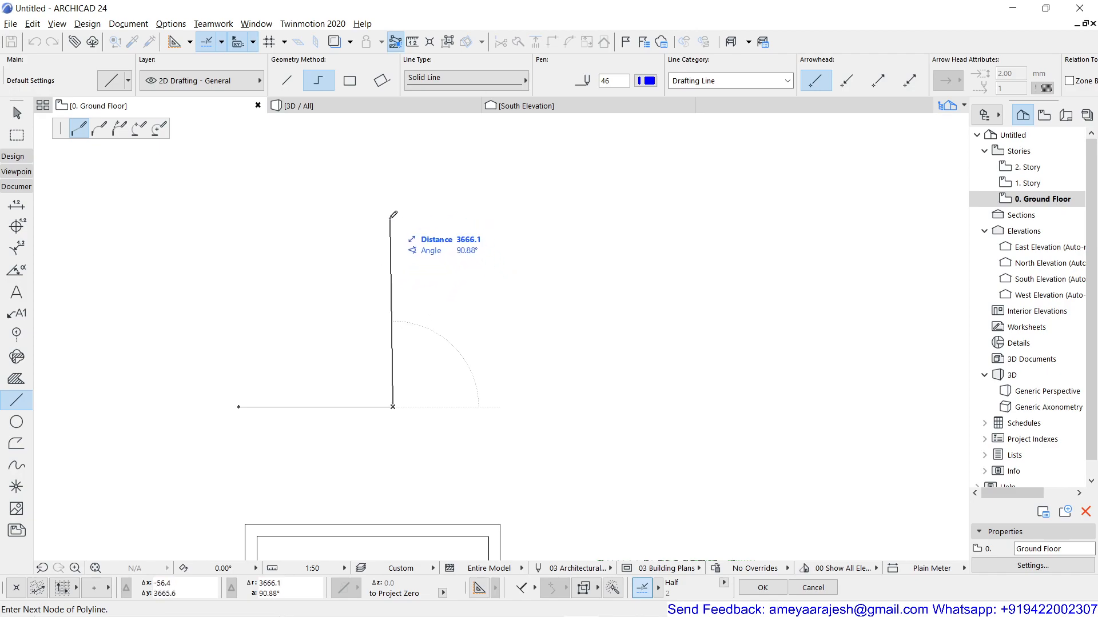
key("shift")
key("Tab")
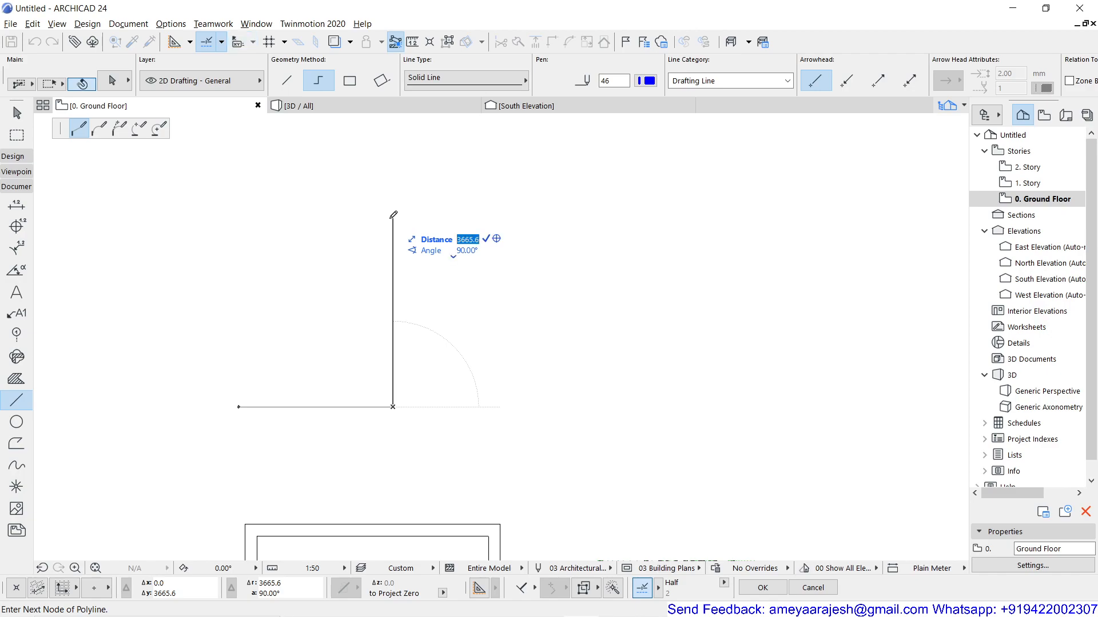
type("4000")
key("Return")
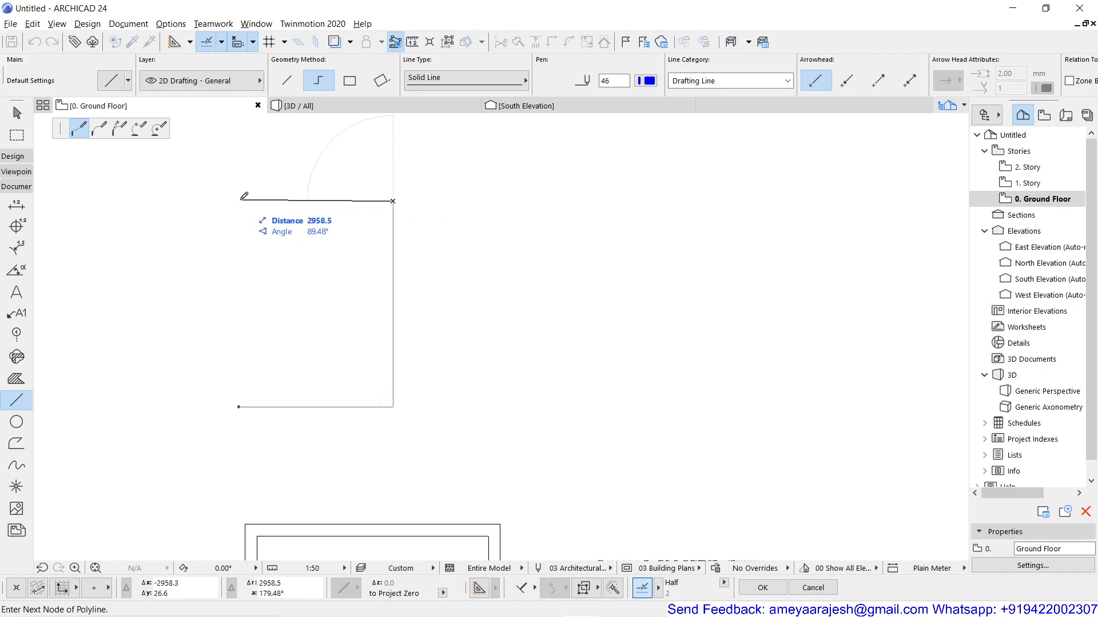
Step: Add a horizontal segment back to directly above the chain's start point and finish the chain as a rectangle open on one side
key("shift")
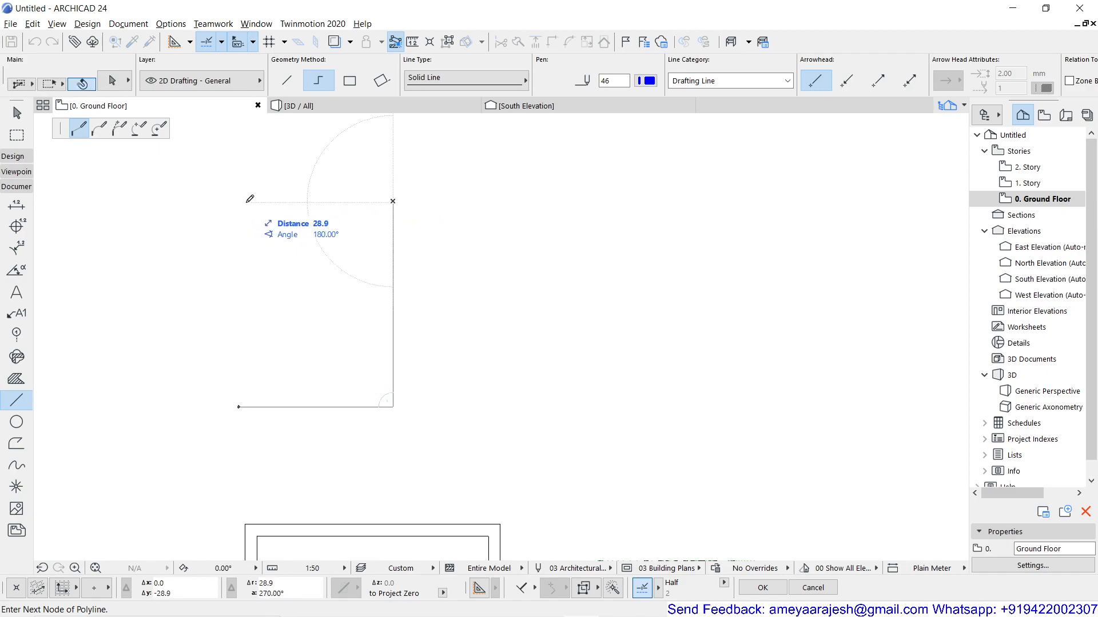
key("shift")
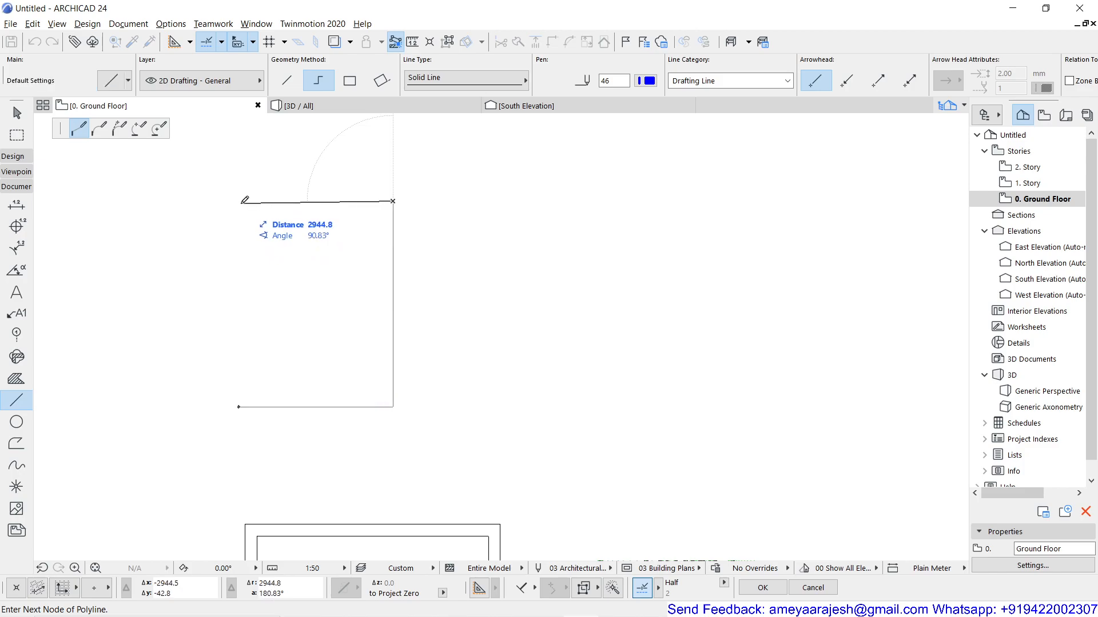
key("shift")
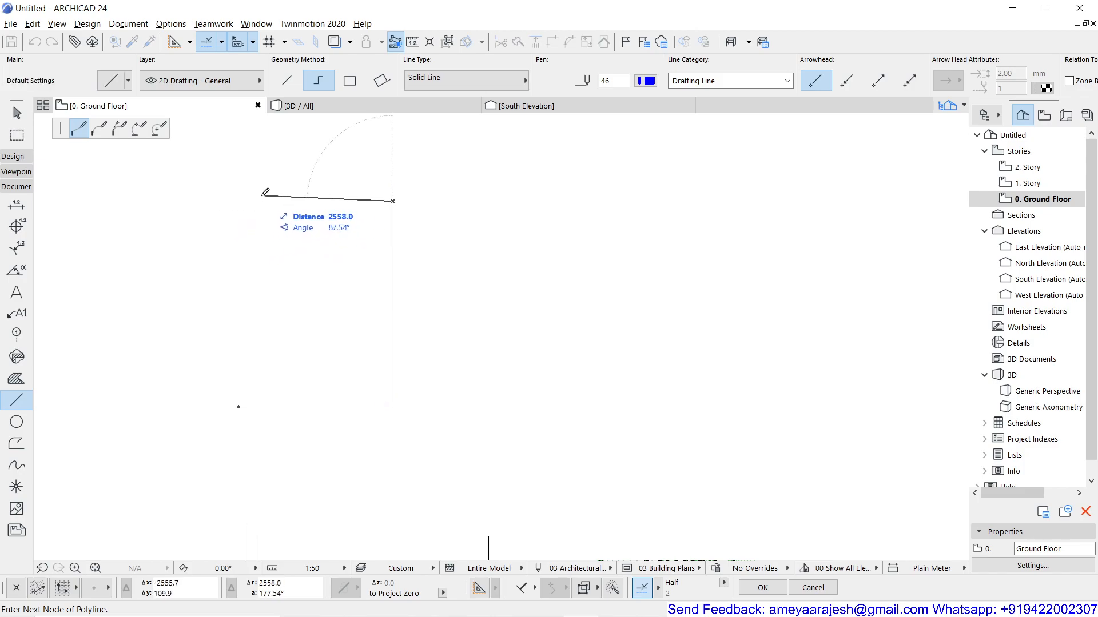
middle_click_drag(294, 216, 512, 246)
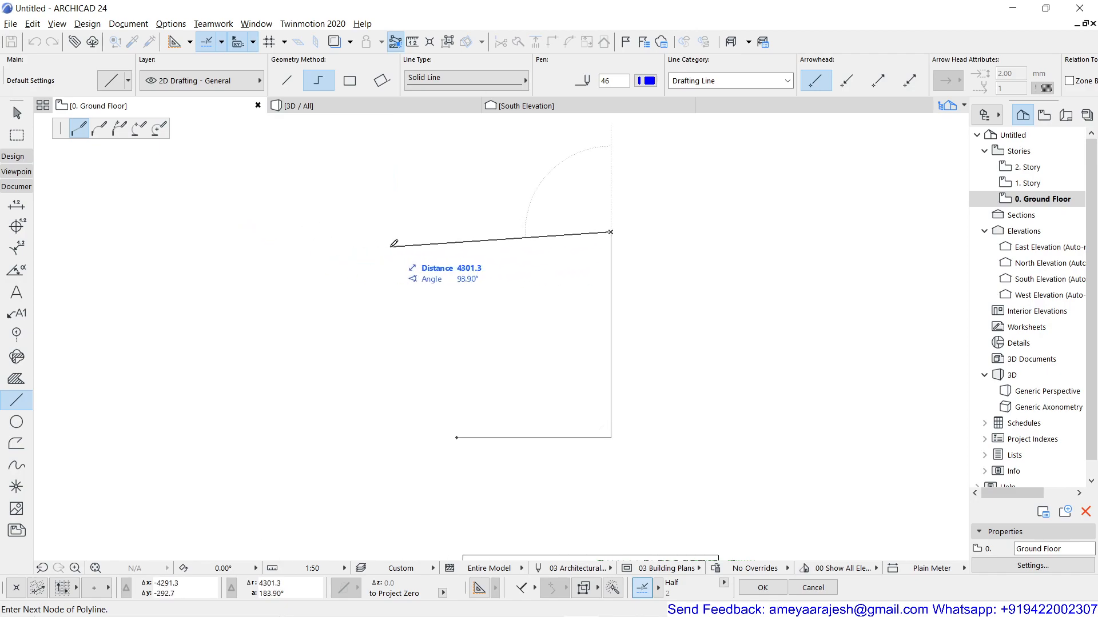
key("shift")
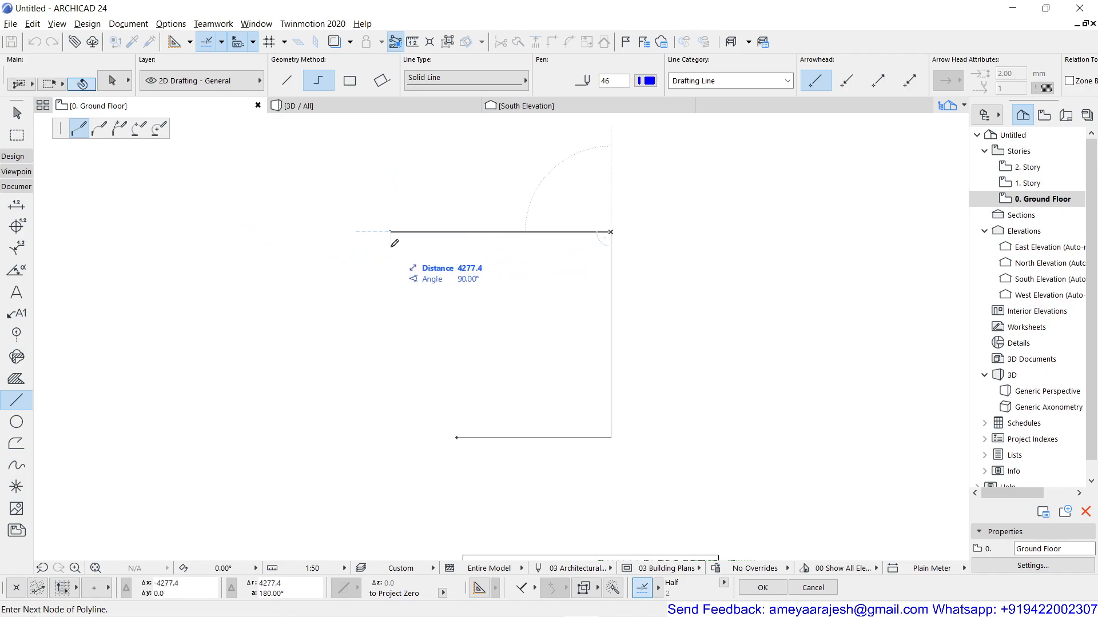
left_click(457, 231)
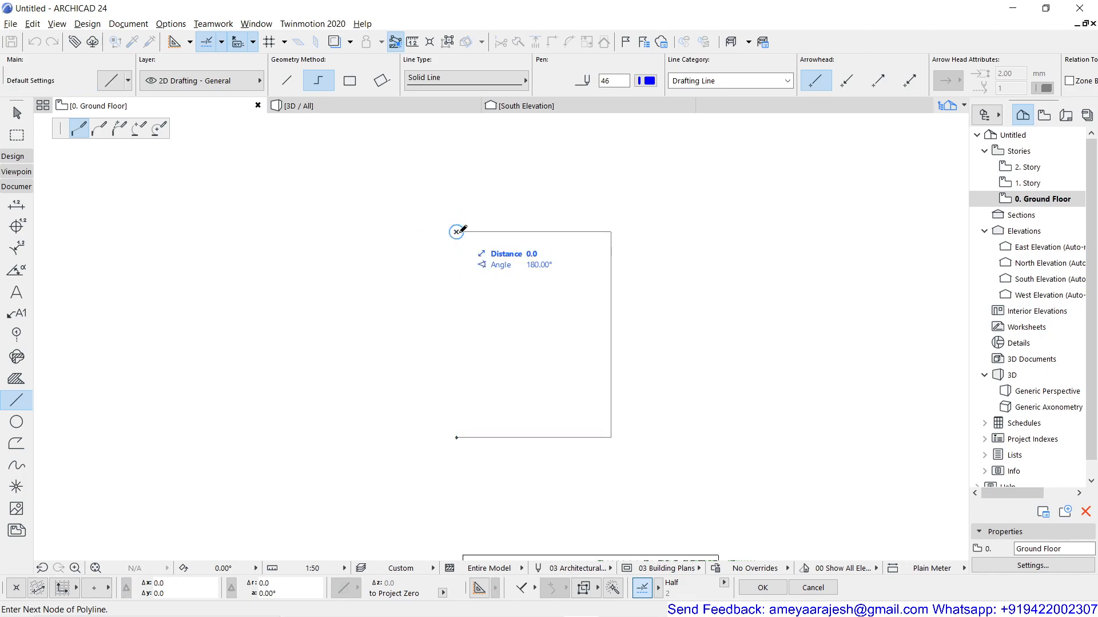
left_click(457, 232)
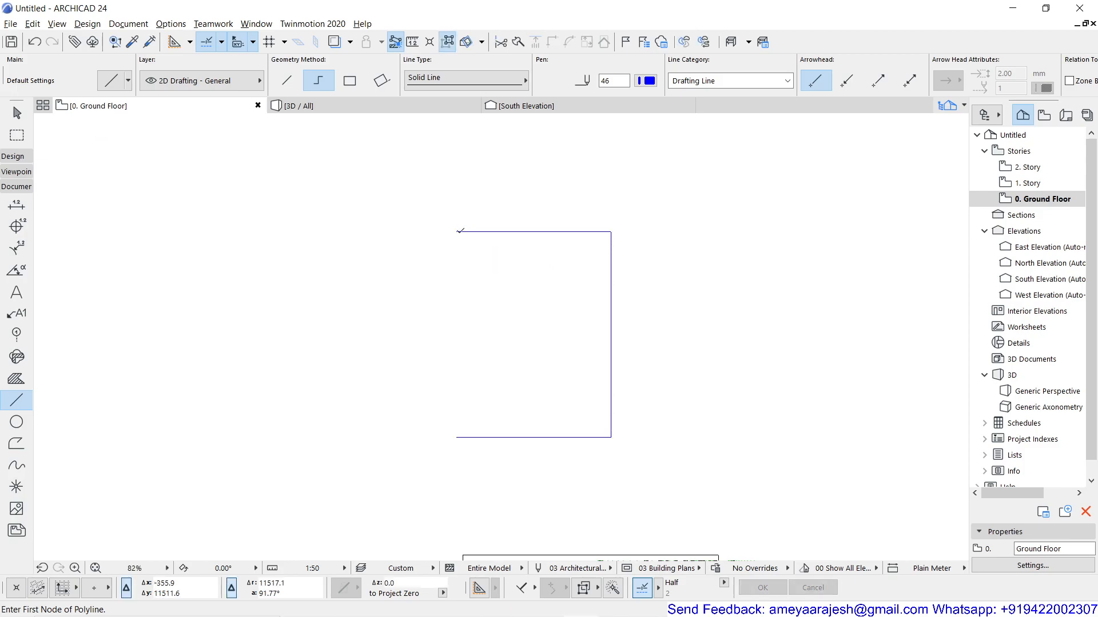
middle_click_drag(449, 311, 210, 317)
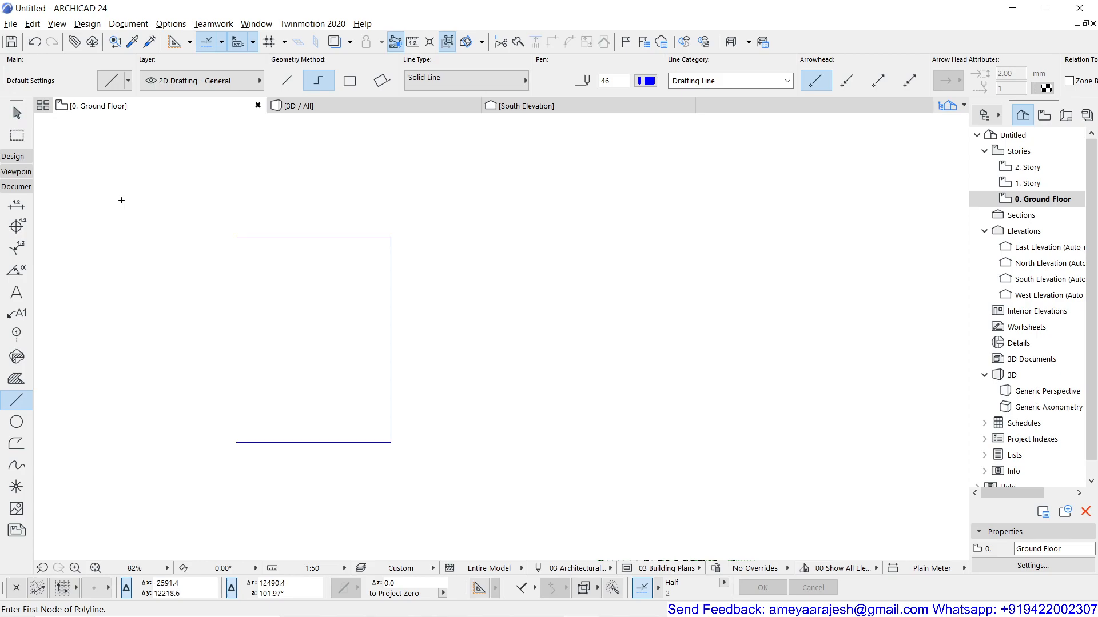
key("Escape")
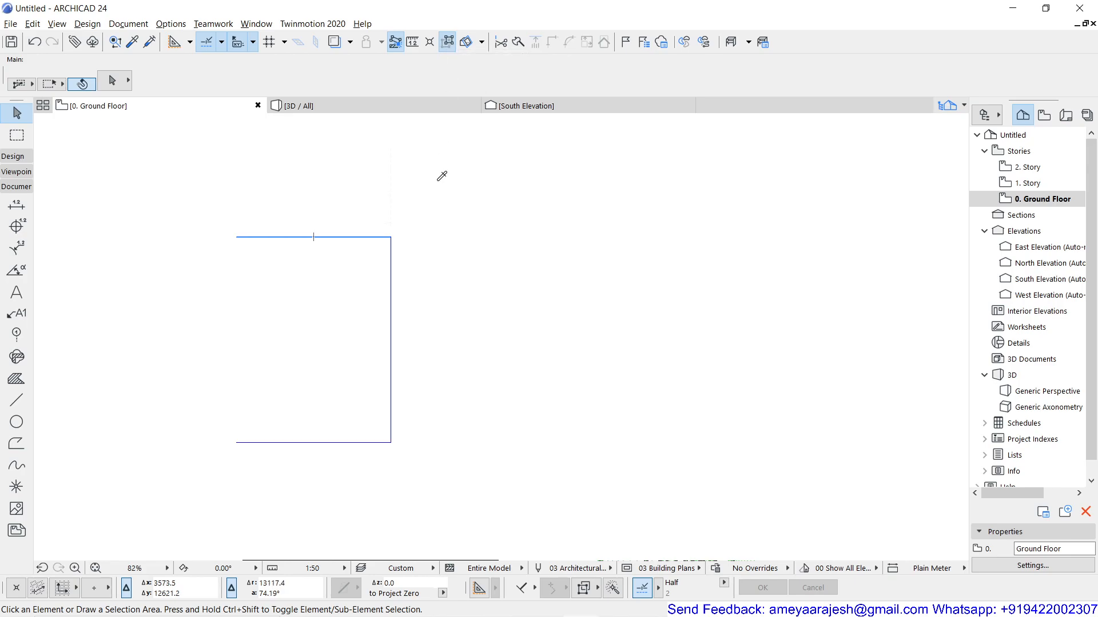
Step: Toggle Suspend Groups, then select all three lines of the open rectangle to check their grouping and clear the selection
key("alt+g")
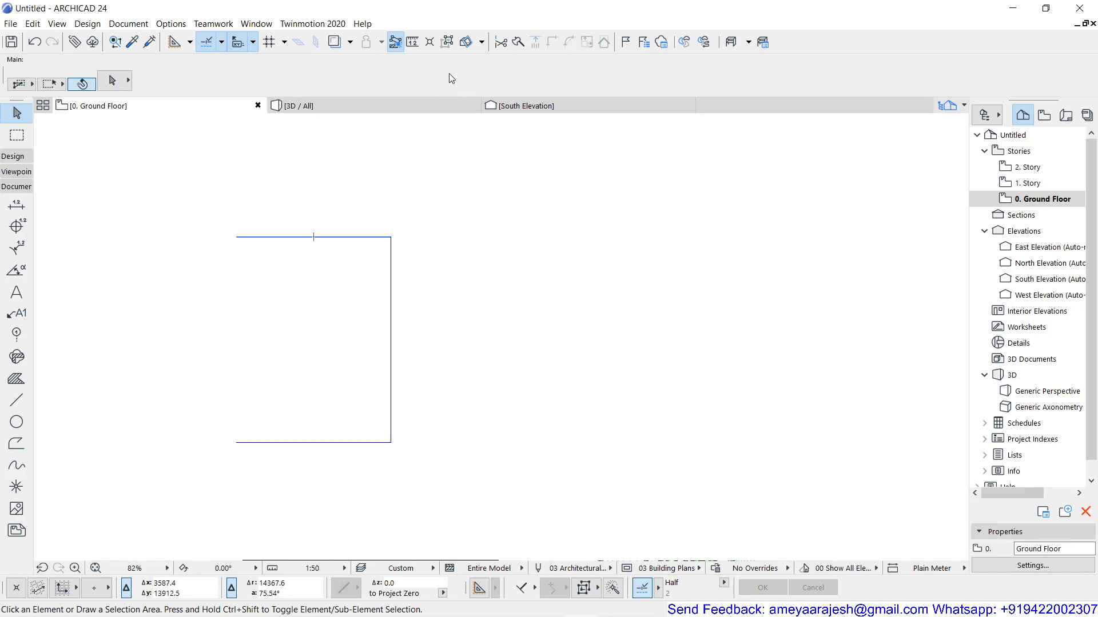
key("ctrl+a")
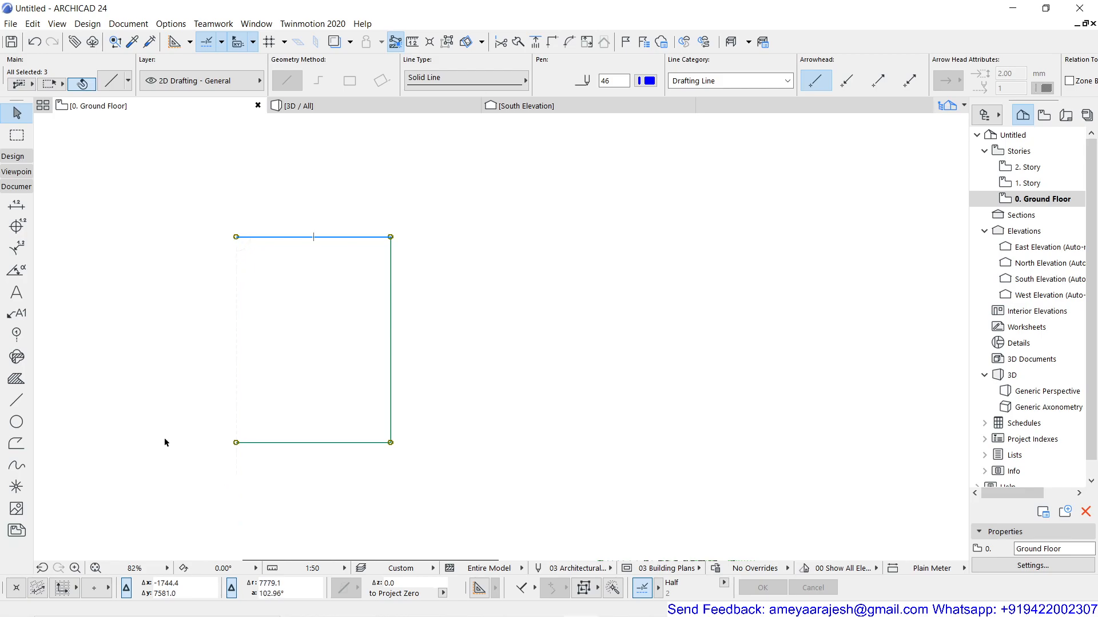
key("Escape")
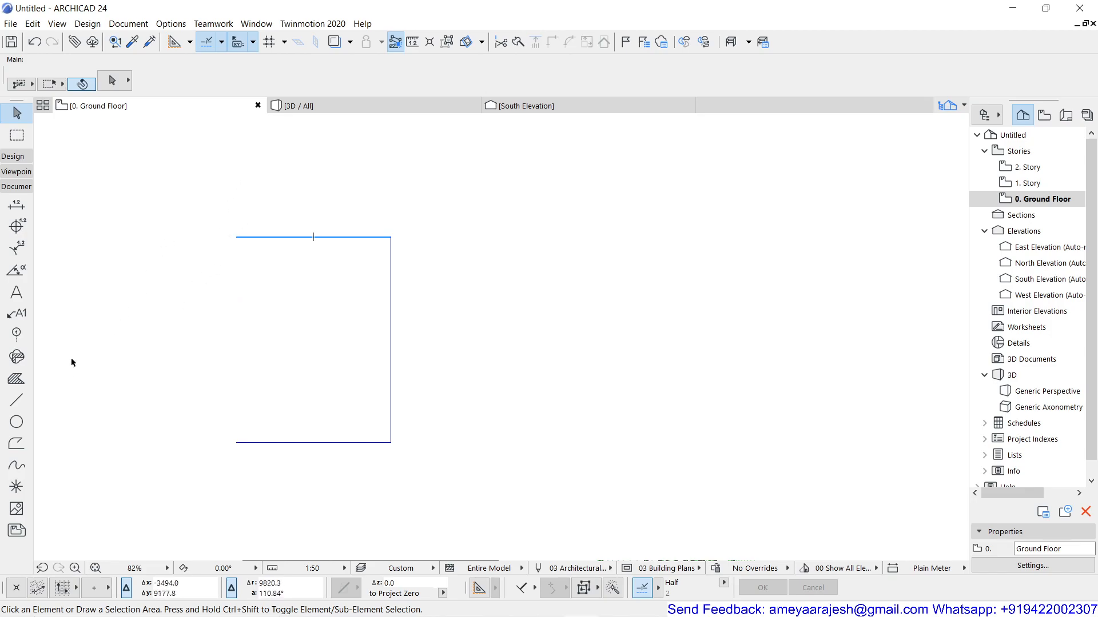
Step: Draw a single 4000 mm horizontal line to the right of the open rectangle using the Single geometry method
left_click(15, 402)
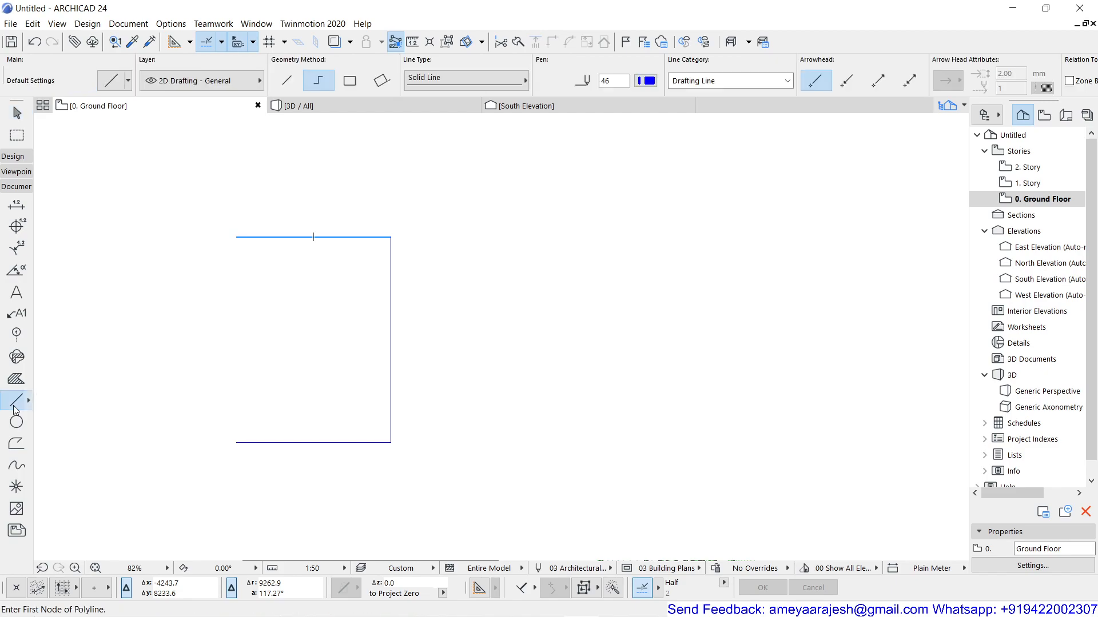
left_click(292, 84)
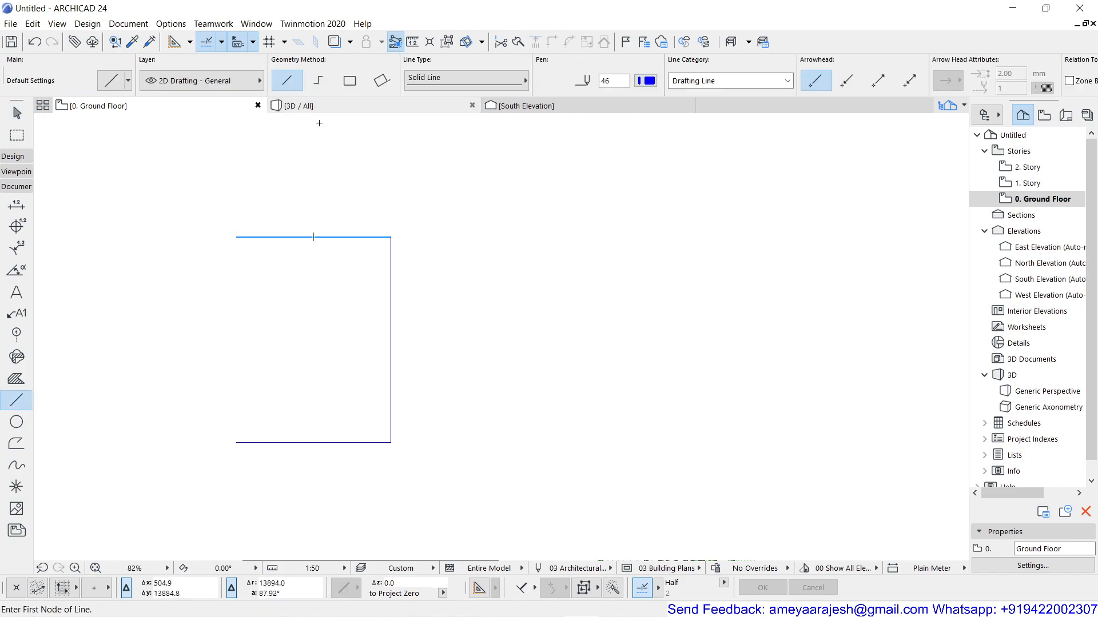
left_click(476, 347)
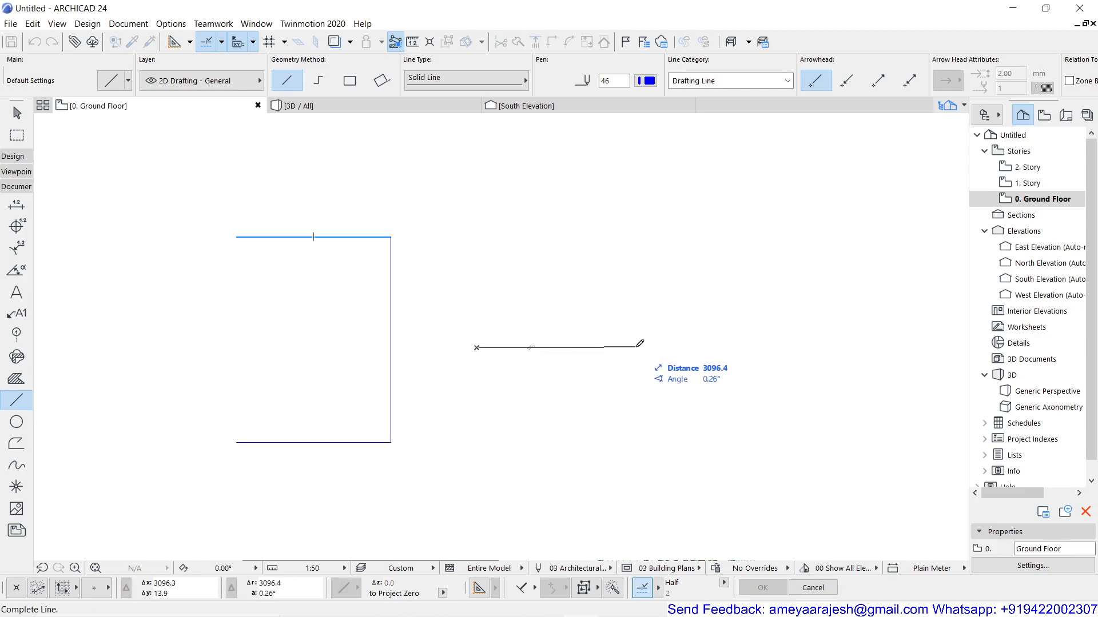
key("shift")
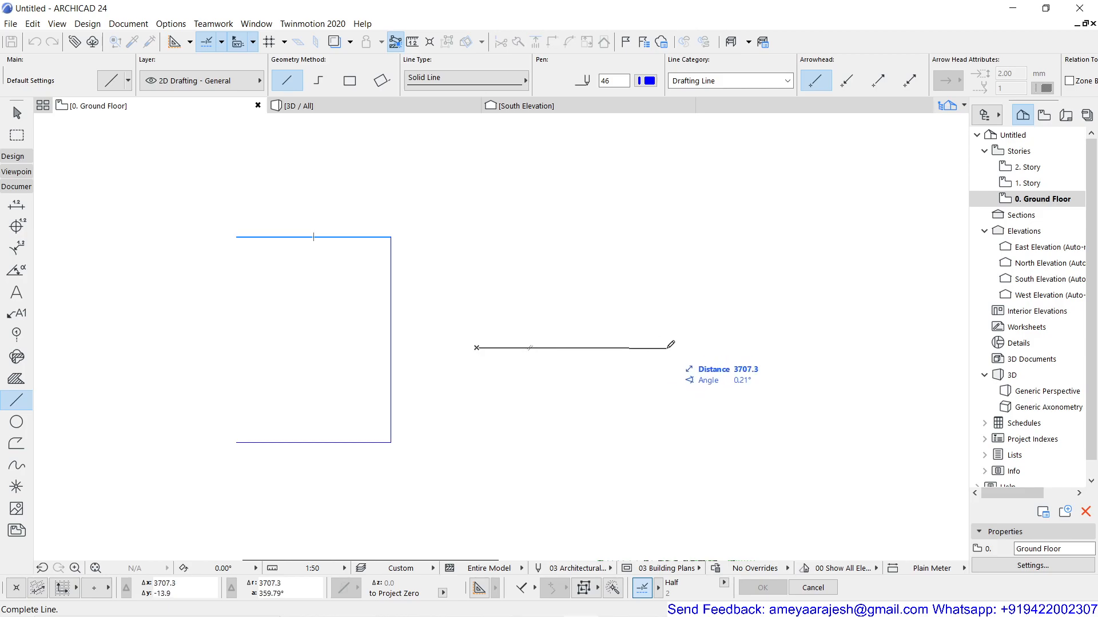
scroll(721, 345, "down", 2)
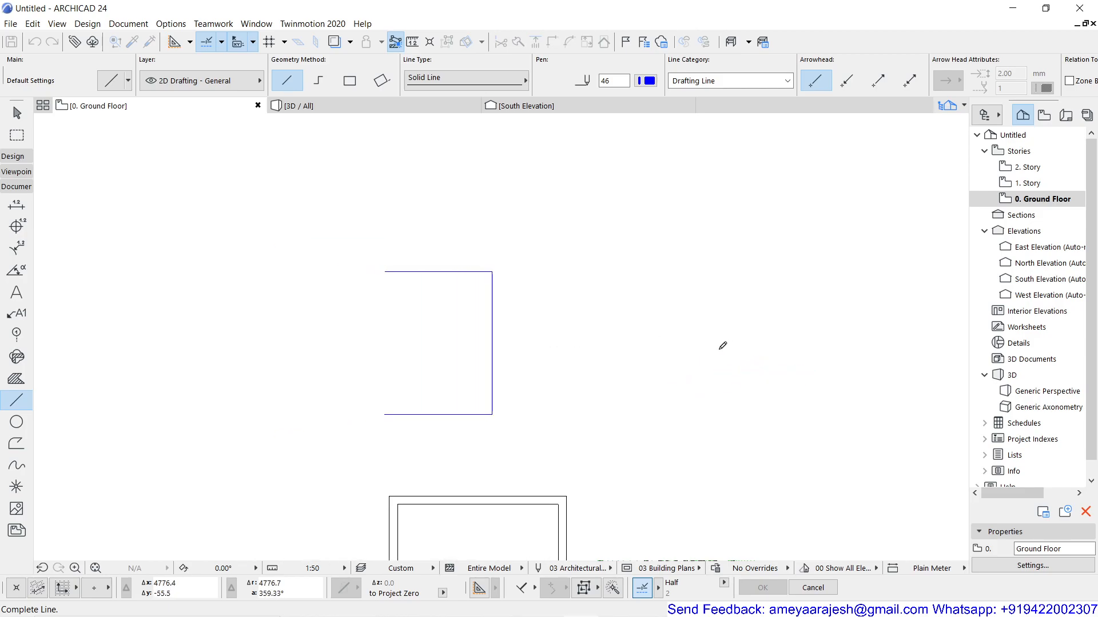
scroll(718, 343, "up", 1)
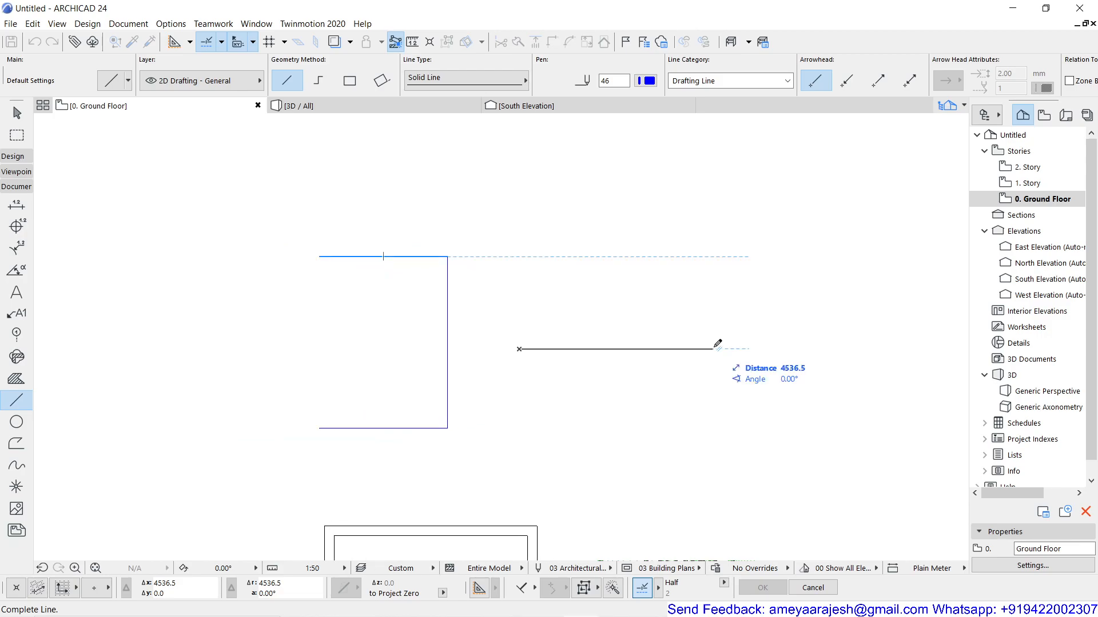
type("4000")
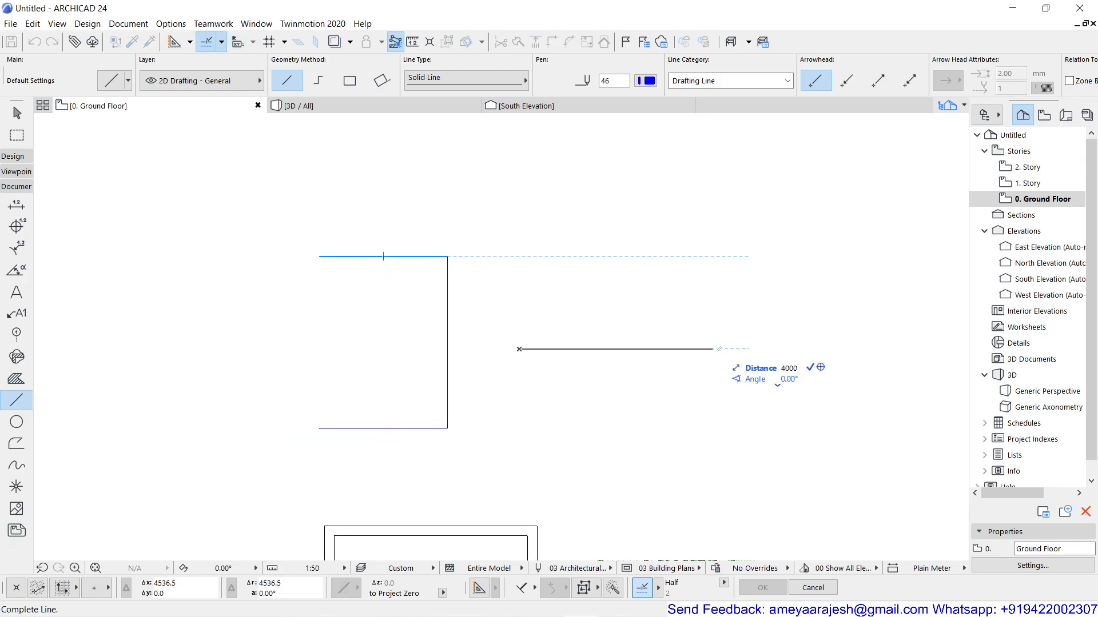
key("Return")
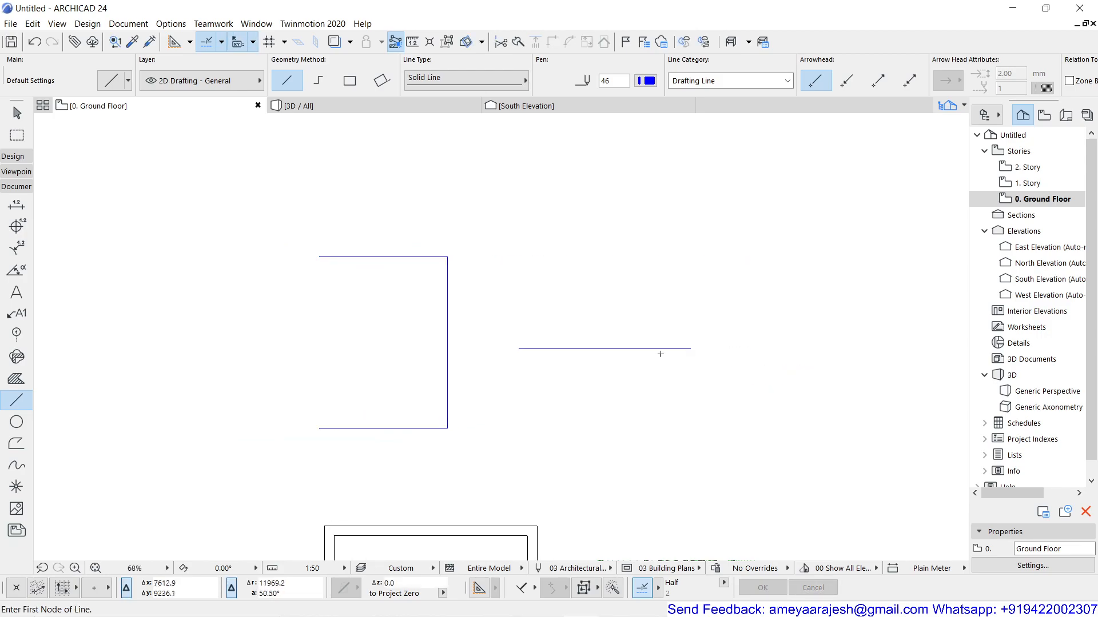
Step: Copy the single 4000 mm horizontal line 1000 mm straight up with Drag a Copy, referenced from its right endpoint
scroll(644, 361, "up", 2)
middle_click_drag(598, 385, 485, 364)
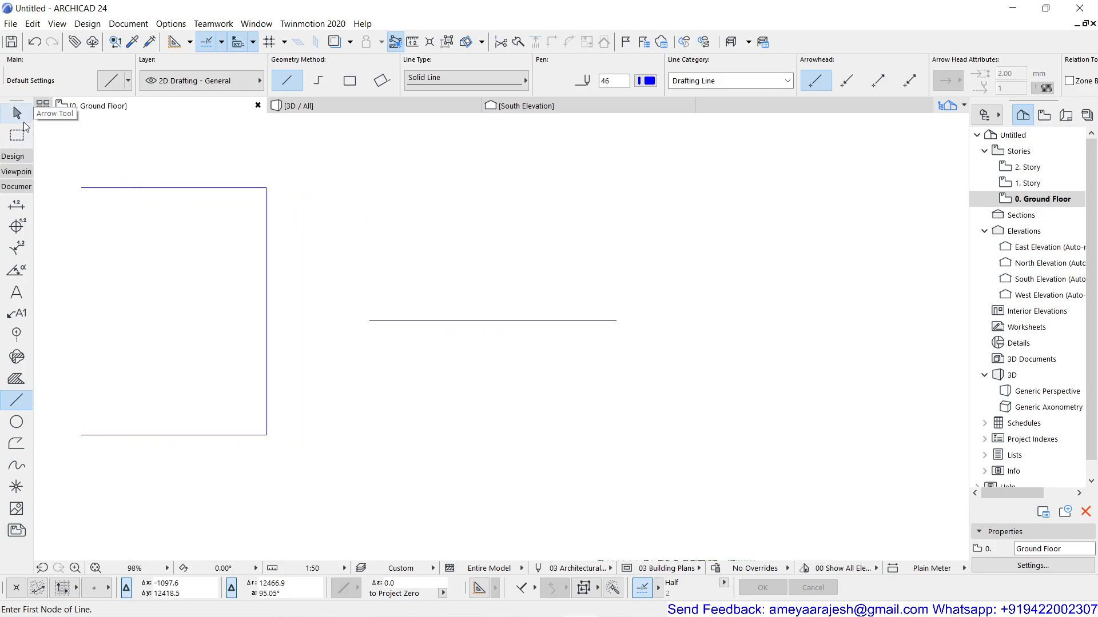
left_click(16, 112)
left_click(484, 321)
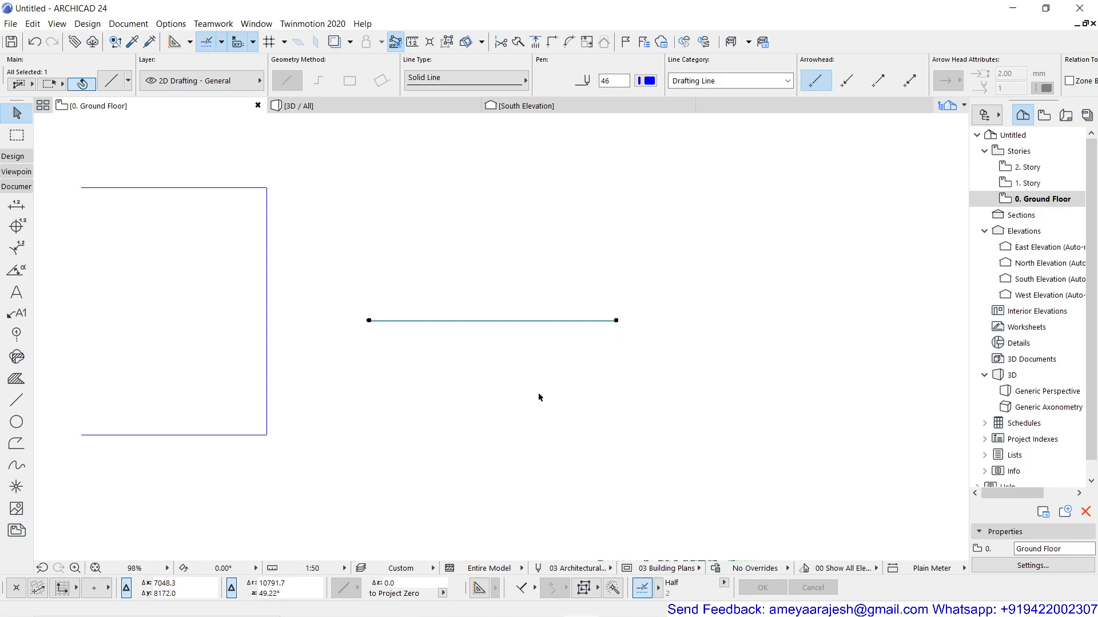
key("ctrl+d")
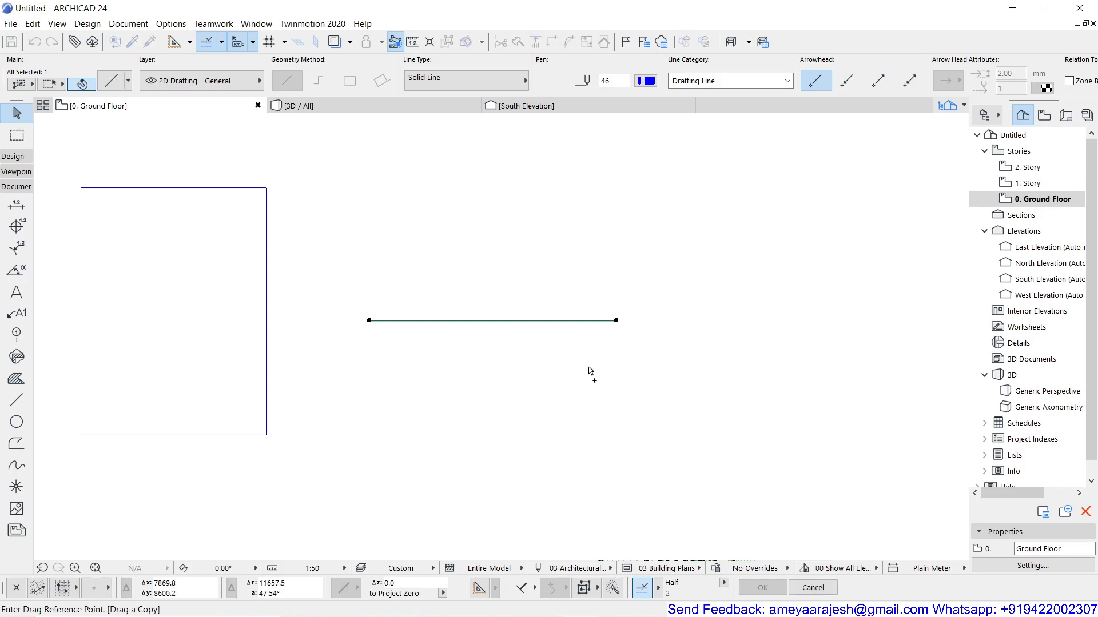
left_click(616, 320)
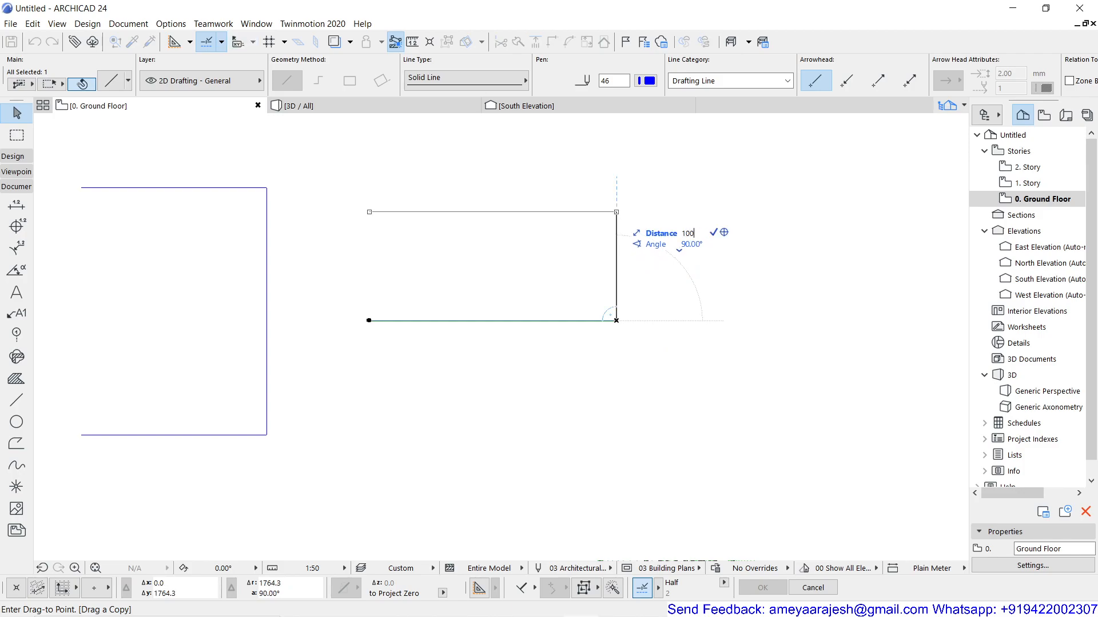
left_click(616, 213)
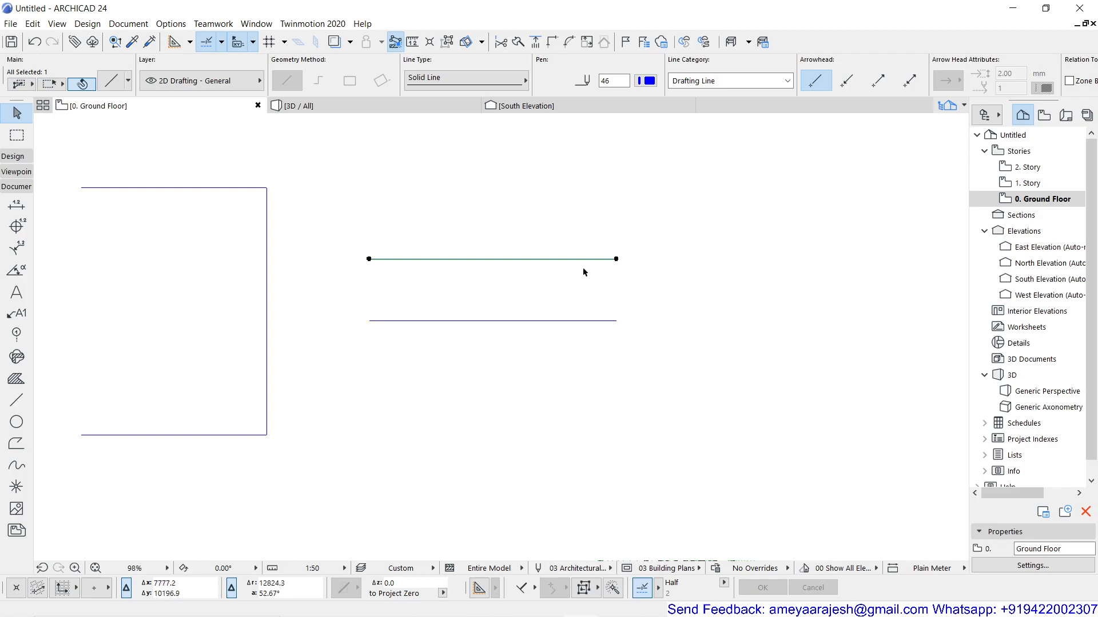
Step: Select both parallel horizontal lines and combine them into one group
left_click(569, 321, "shift")
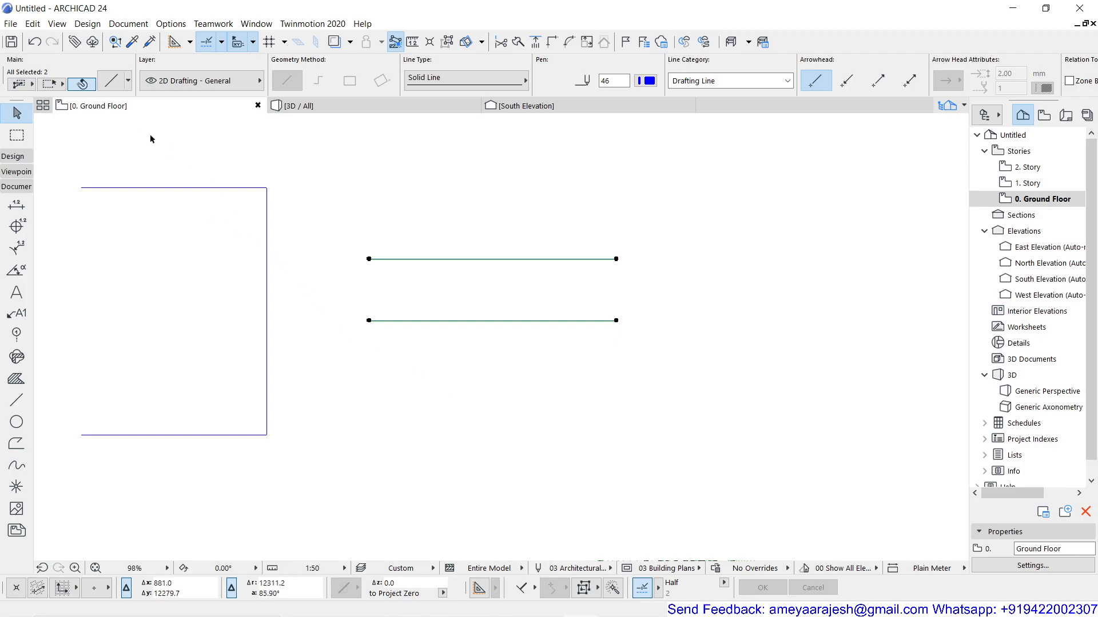
left_click(33, 24)
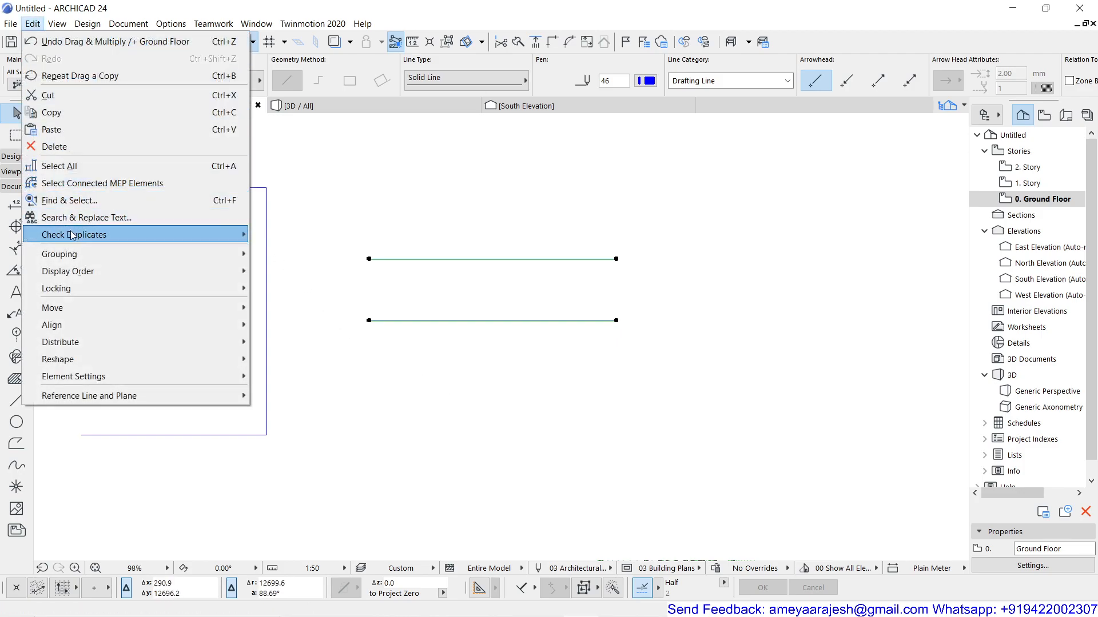
mouse_move(77, 260)
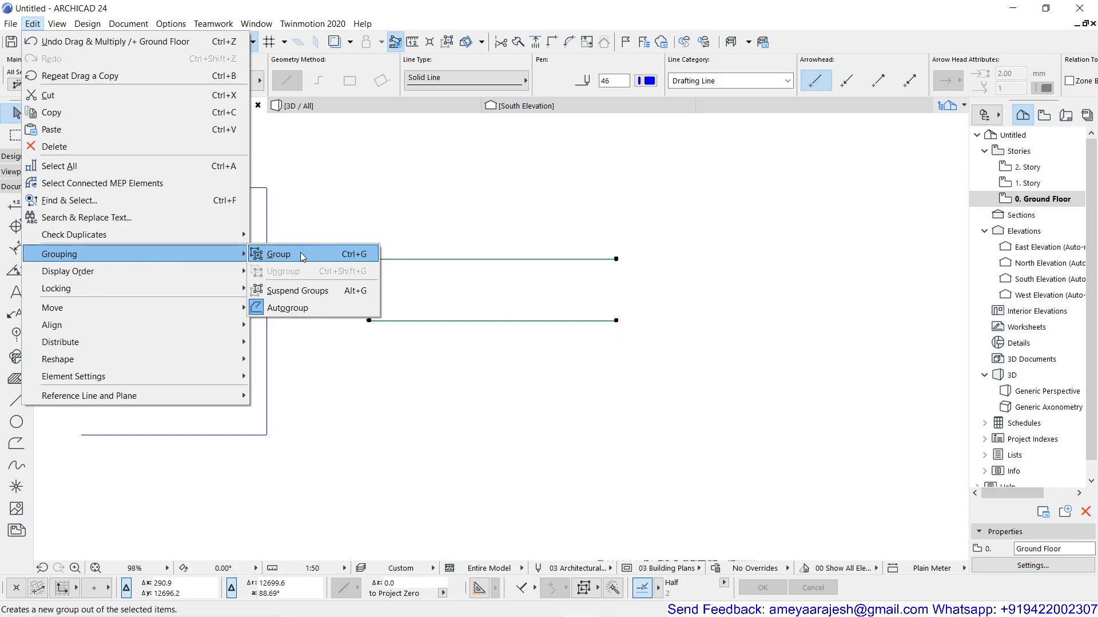
left_click(373, 255)
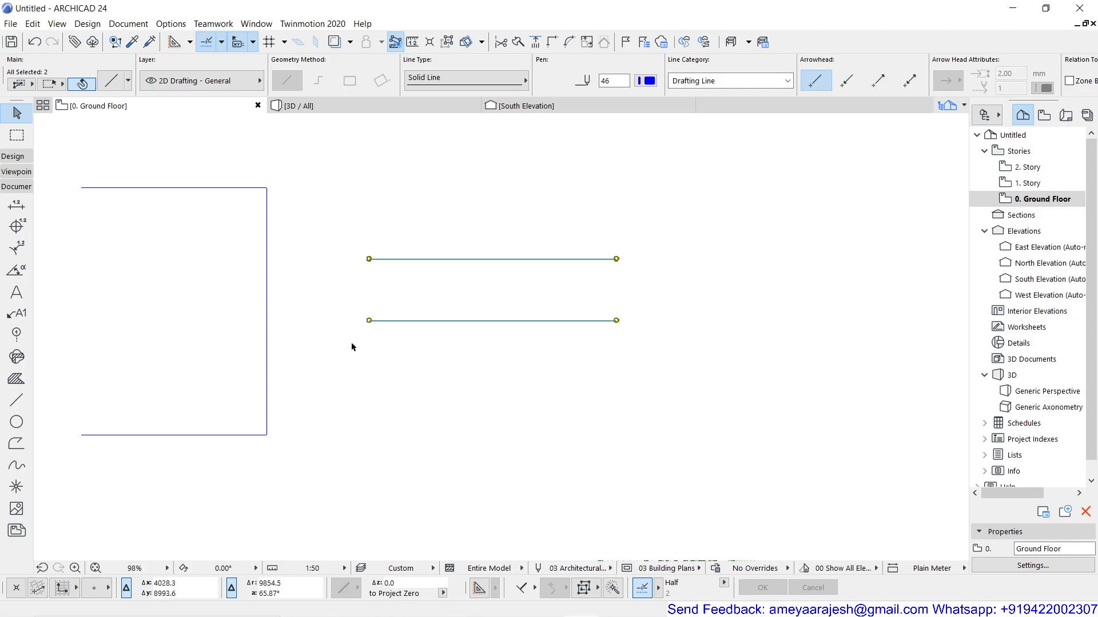
Step: Select the open rectangle and then the pair of parallel lines to check their grouping, and clear the selection
left_click(266, 253)
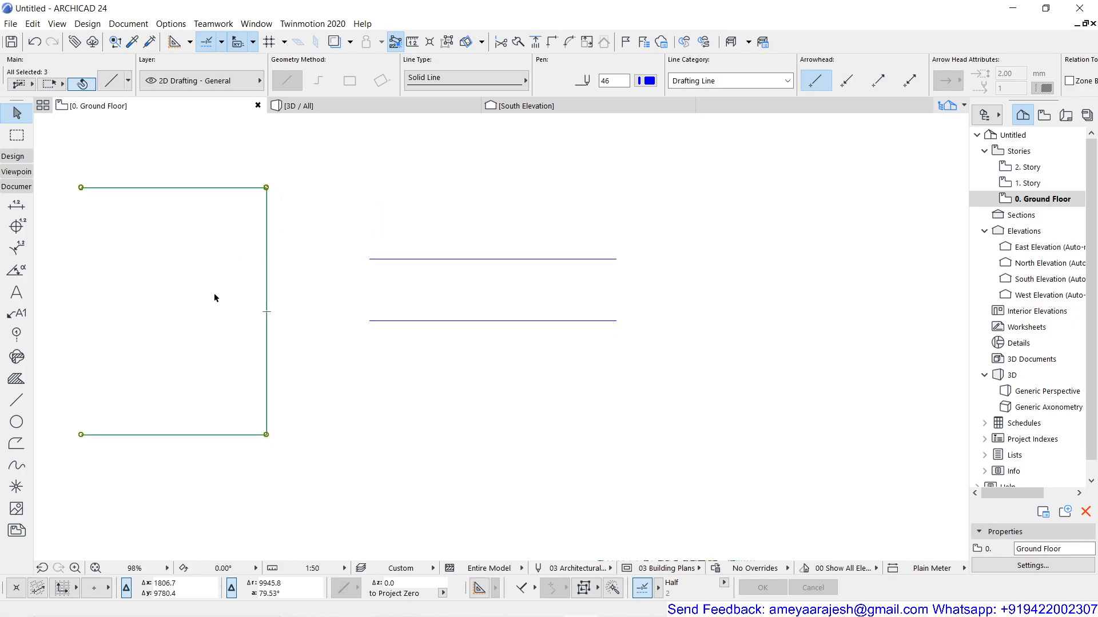
left_click(433, 321)
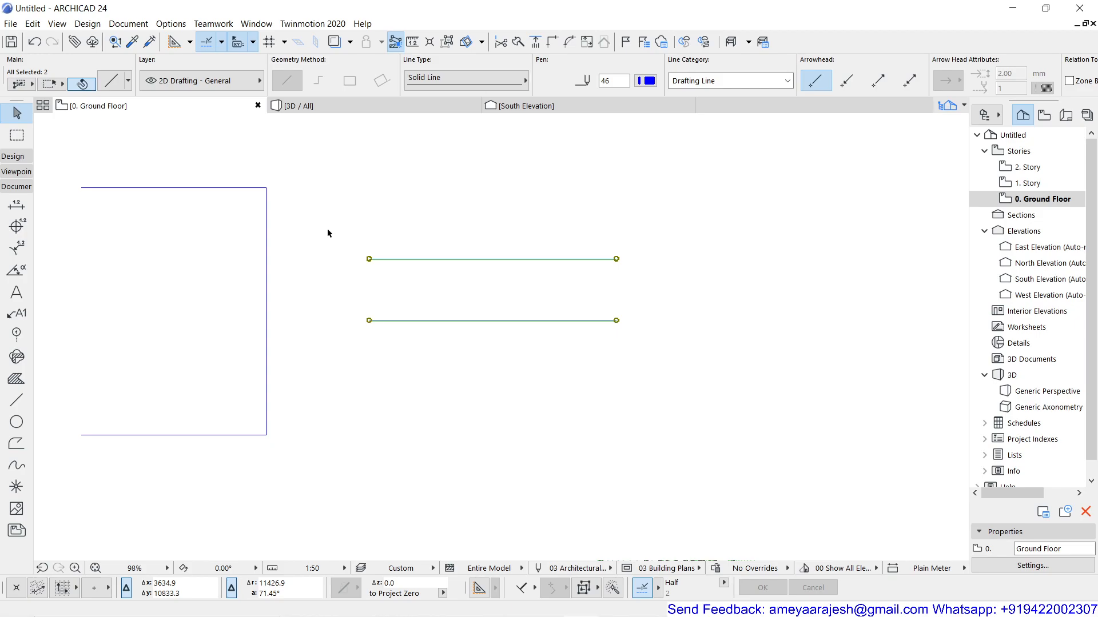
left_click(441, 427)
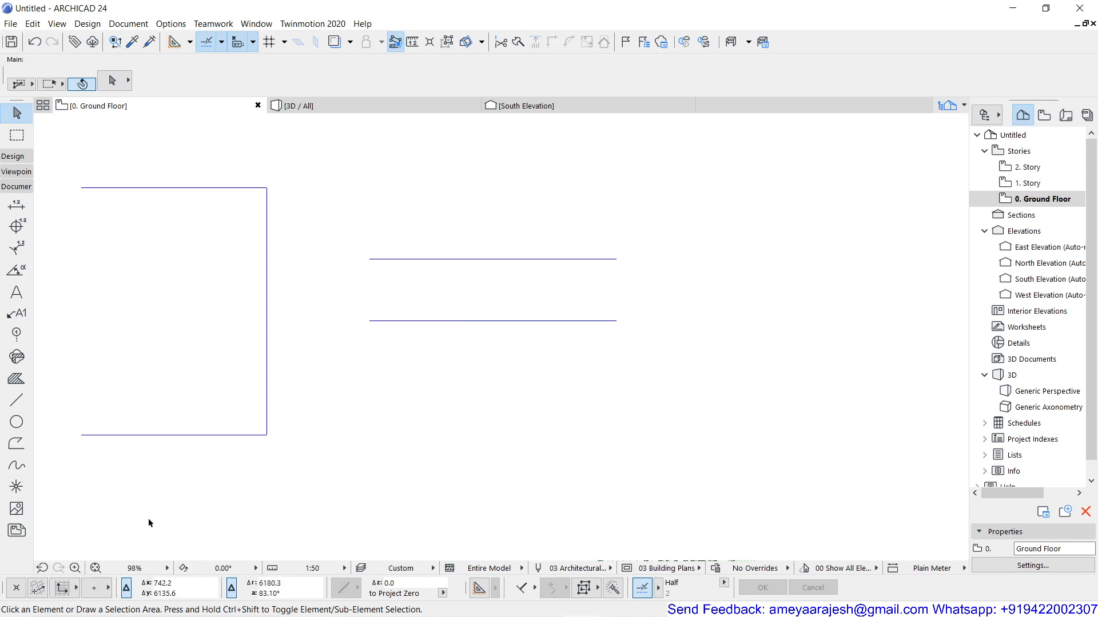
Step: Draw a full circle of 1000 mm radius by centre and radius, from the upper line's midpoint to the lower line's midpoint
left_click(13, 429)
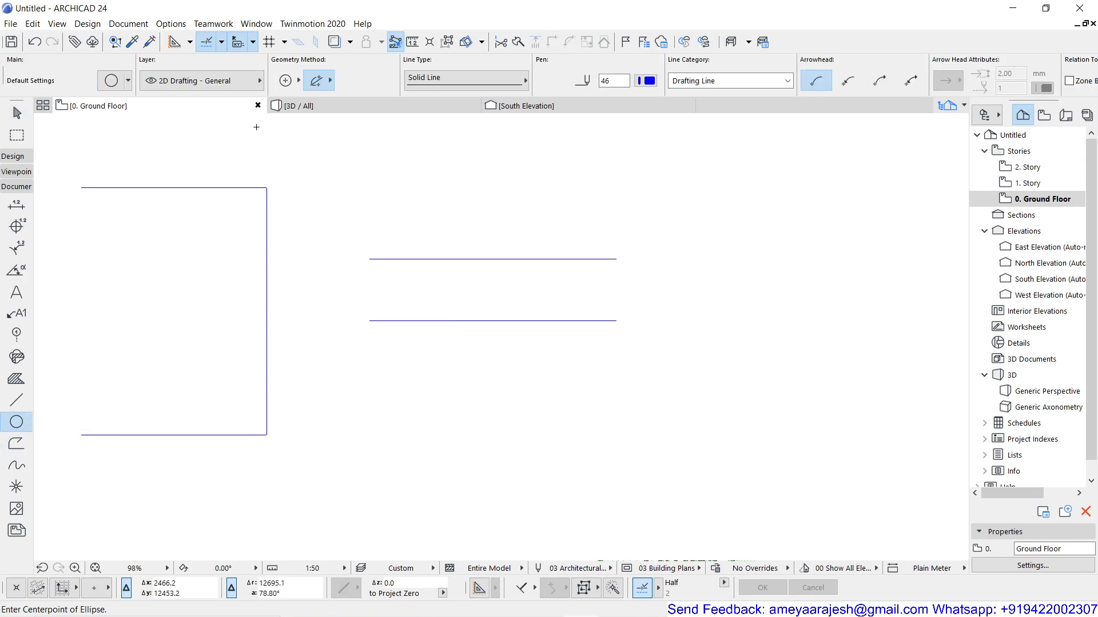
left_click(285, 83)
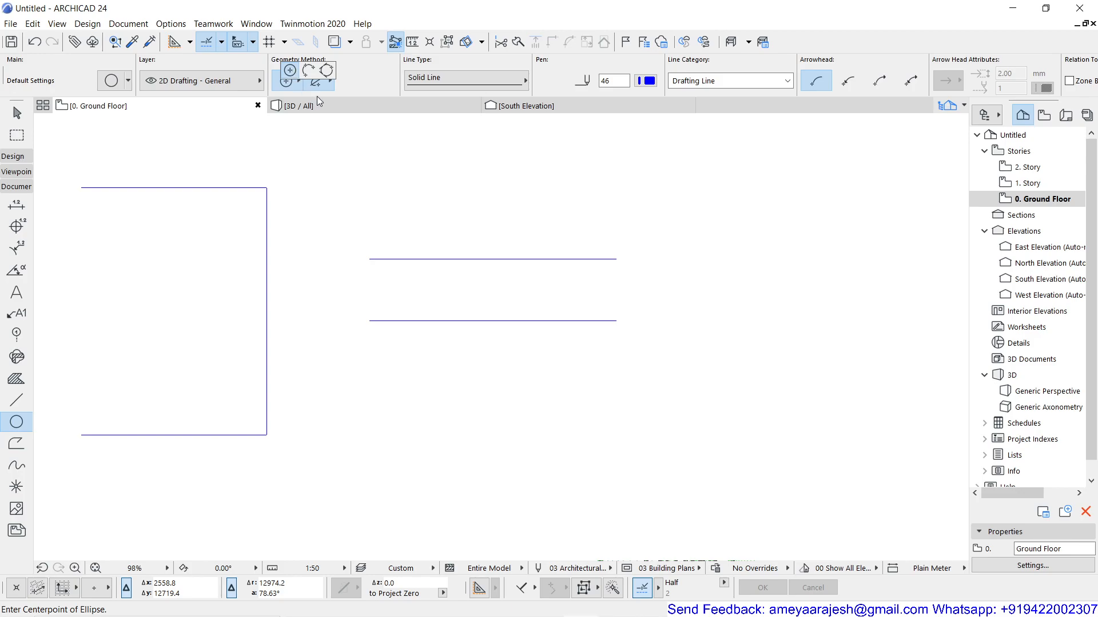
left_click(428, 258)
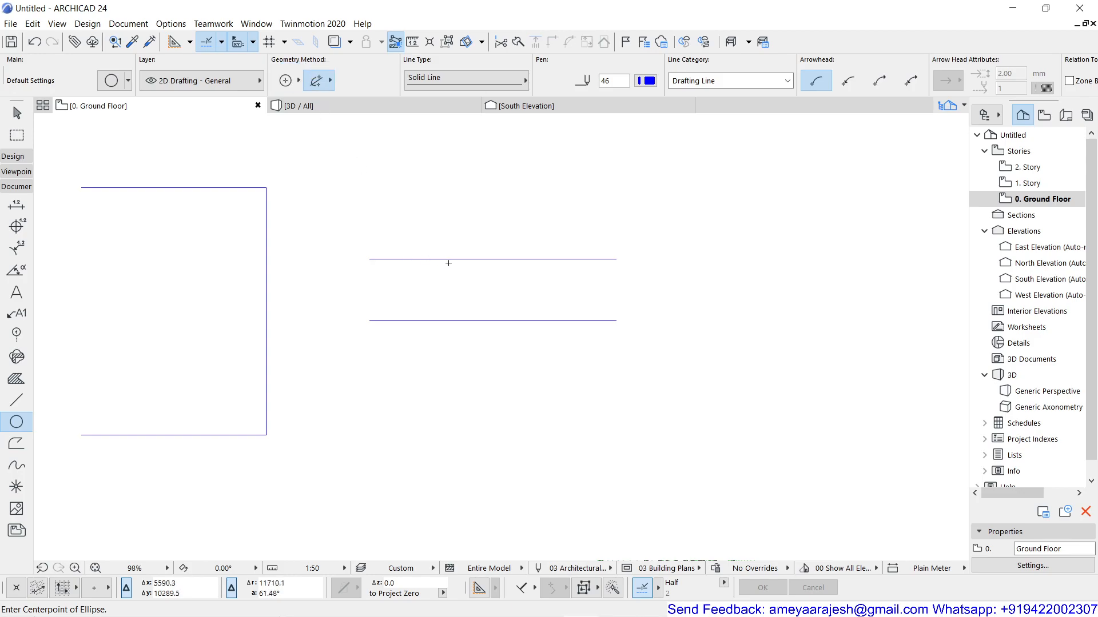
left_click(493, 259)
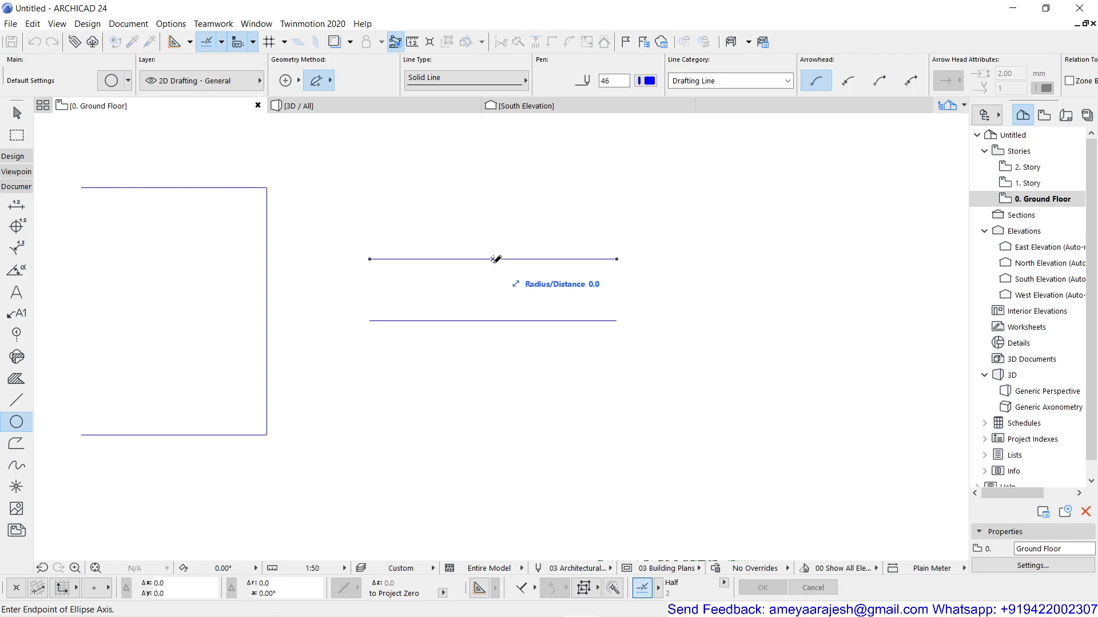
left_click(492, 321)
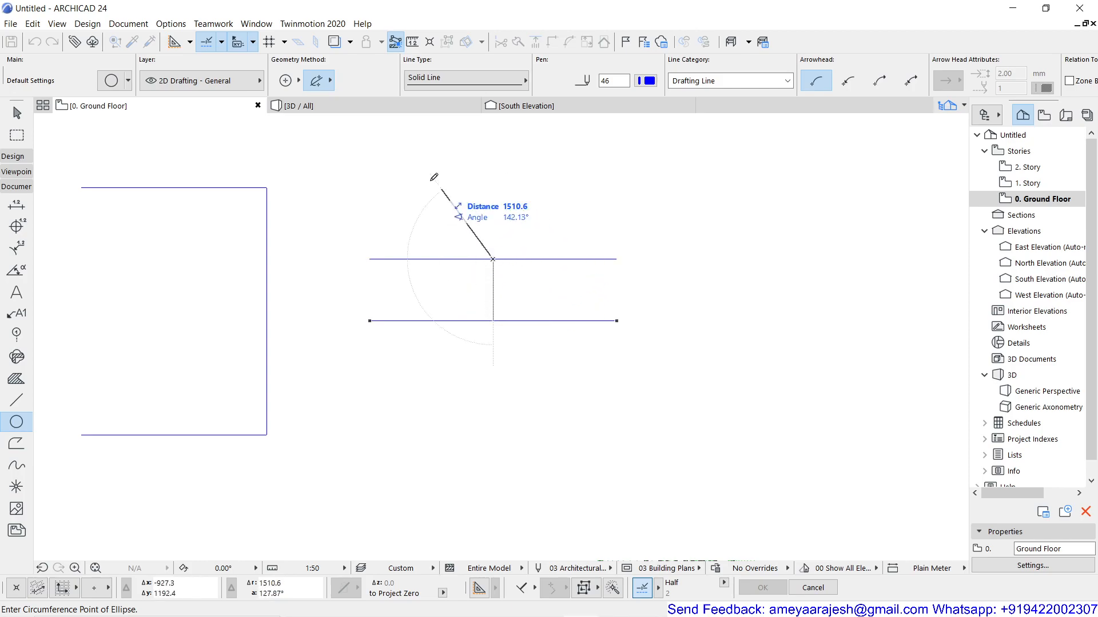
left_click(288, 80)
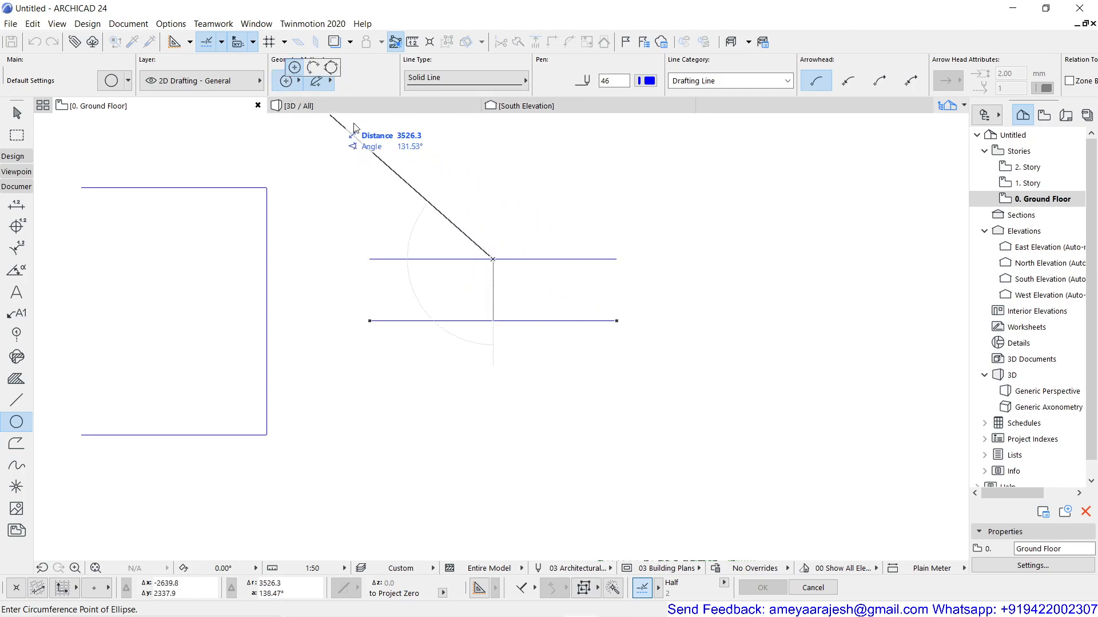
left_click(291, 67)
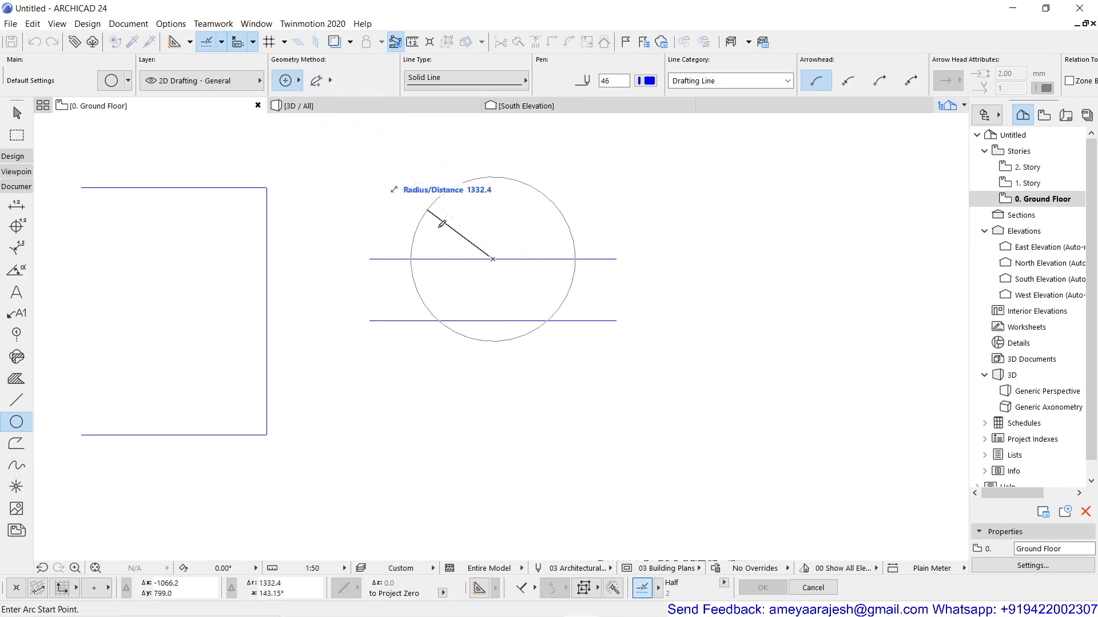
left_click(492, 318)
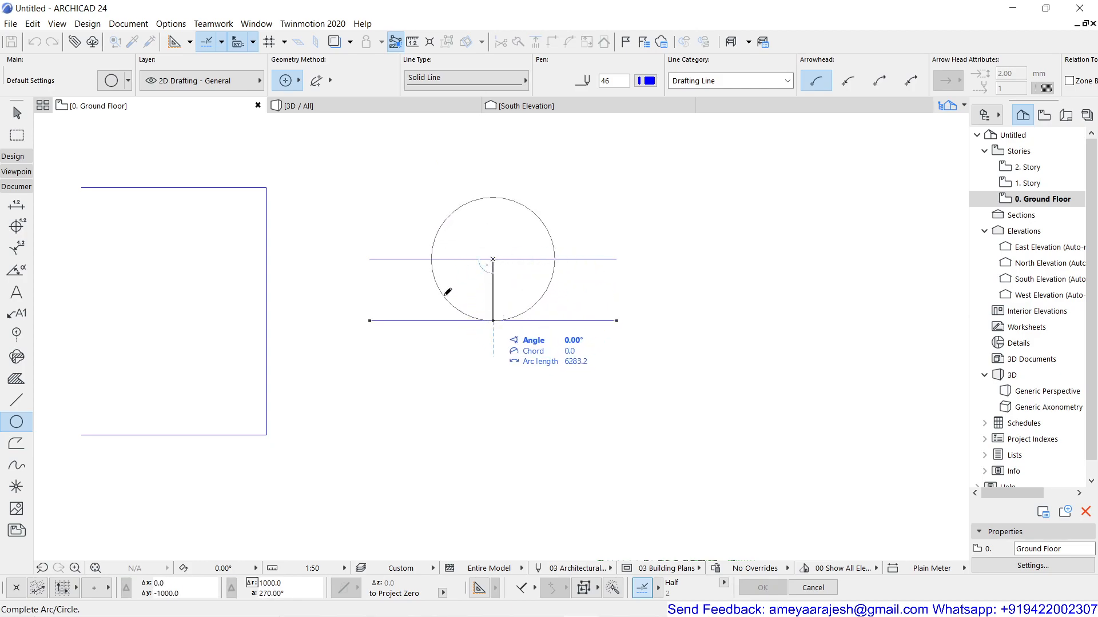
left_click(465, 299)
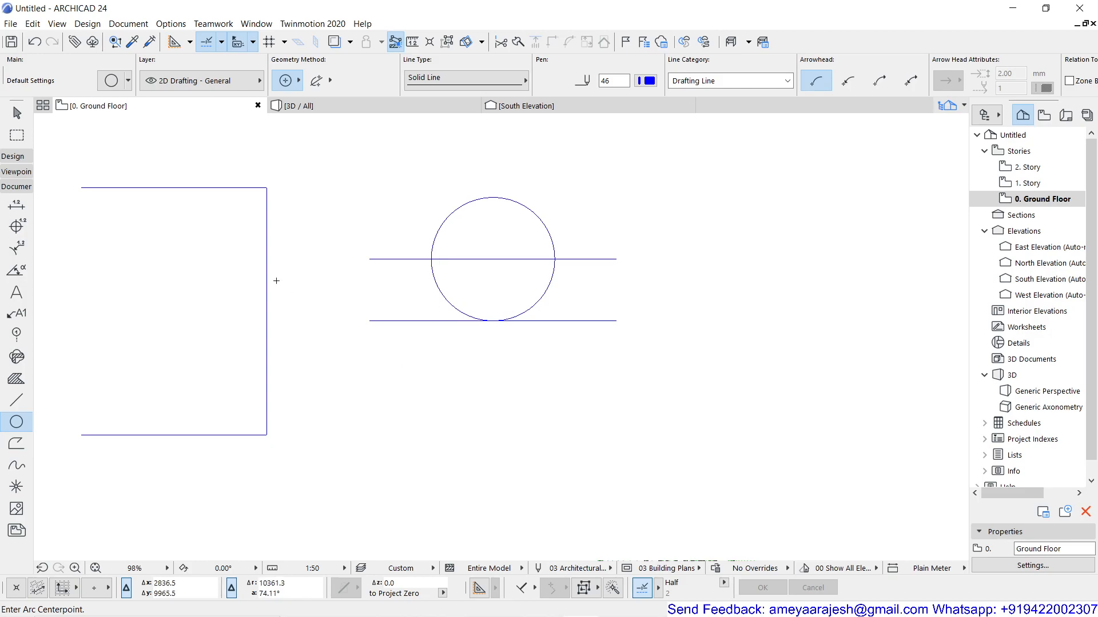
Step: Select the grouped parallel lines together with the circle, group them all, and clear the selection
left_click(15, 120)
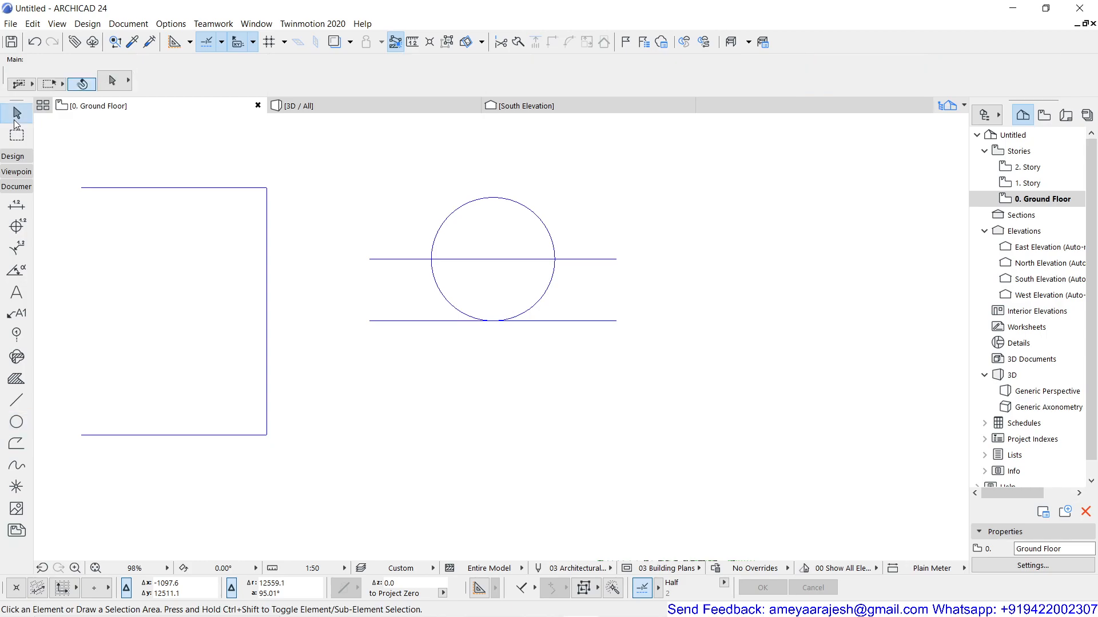
left_click_drag(384, 249, 408, 328)
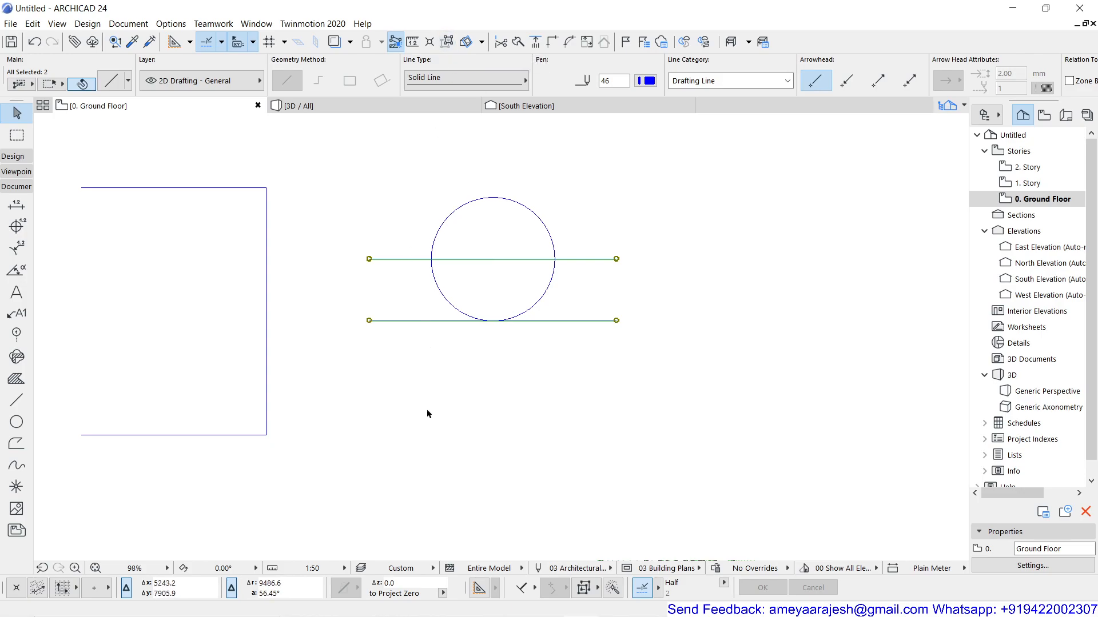
left_click(451, 305, "shift")
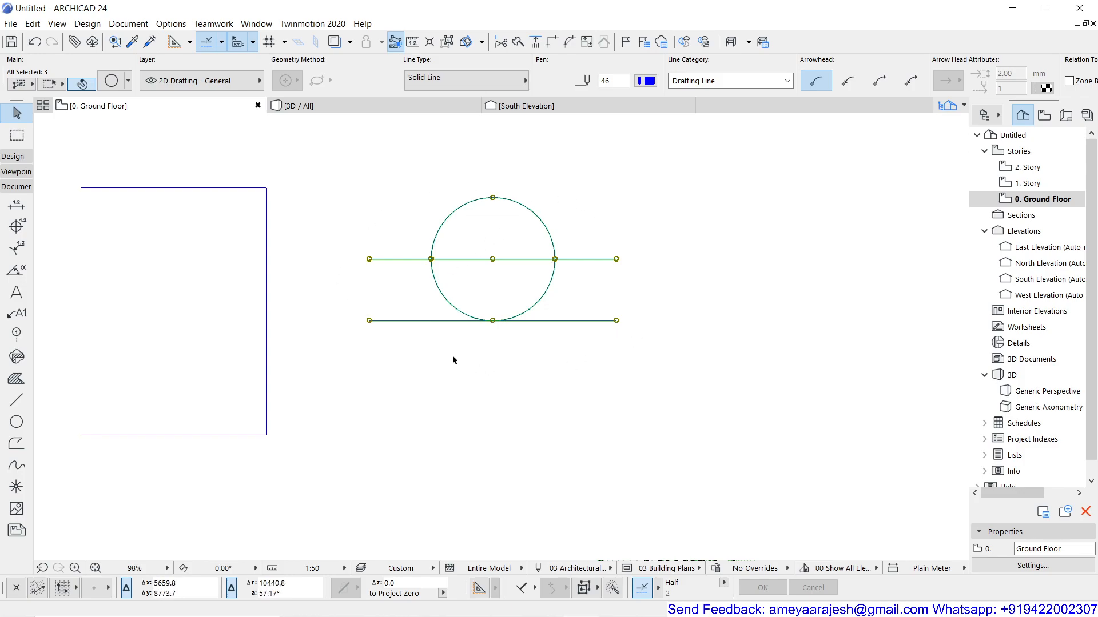
key("Escape")
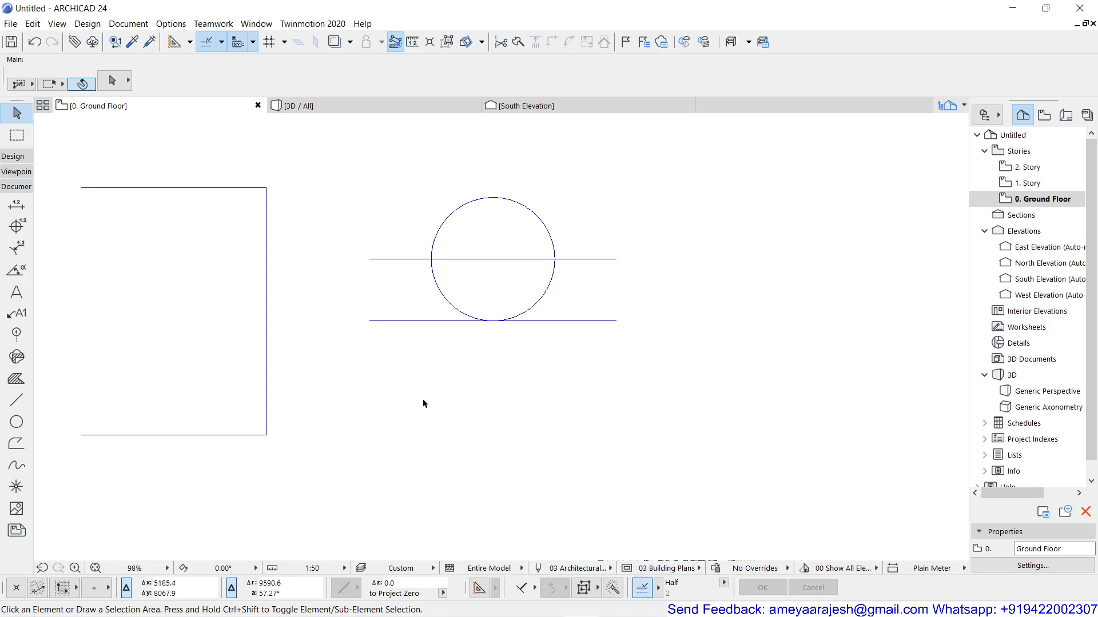
Step: Copy the grouped circle and lines 5000 mm to the right with Drag a Copy, referenced from the lower line's left endpoint
left_click(578, 321)
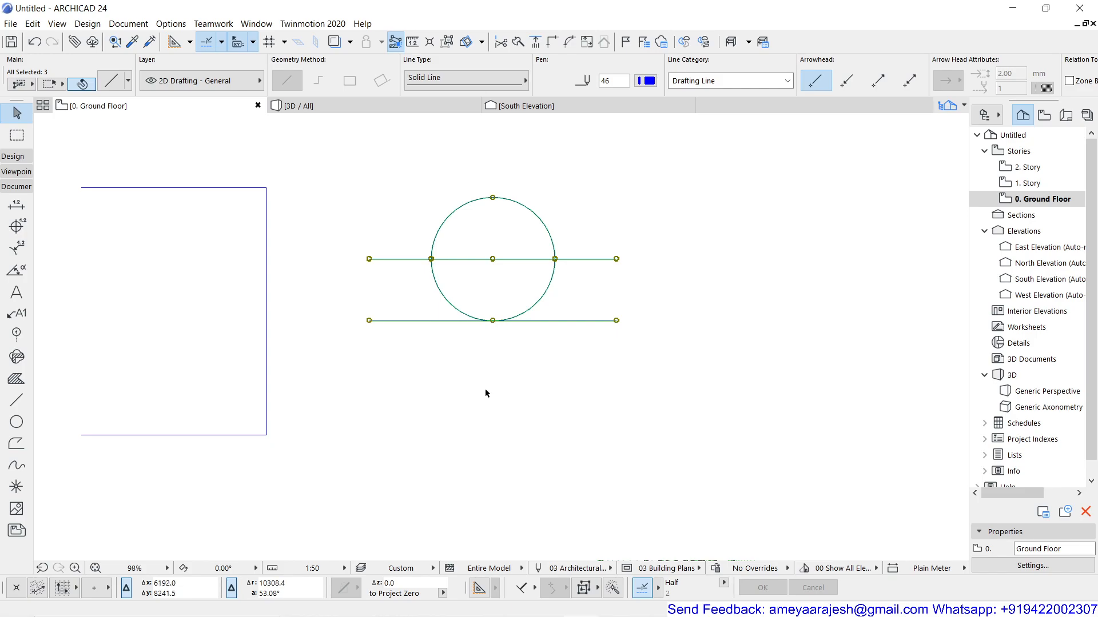
key("ctrl+alt+d")
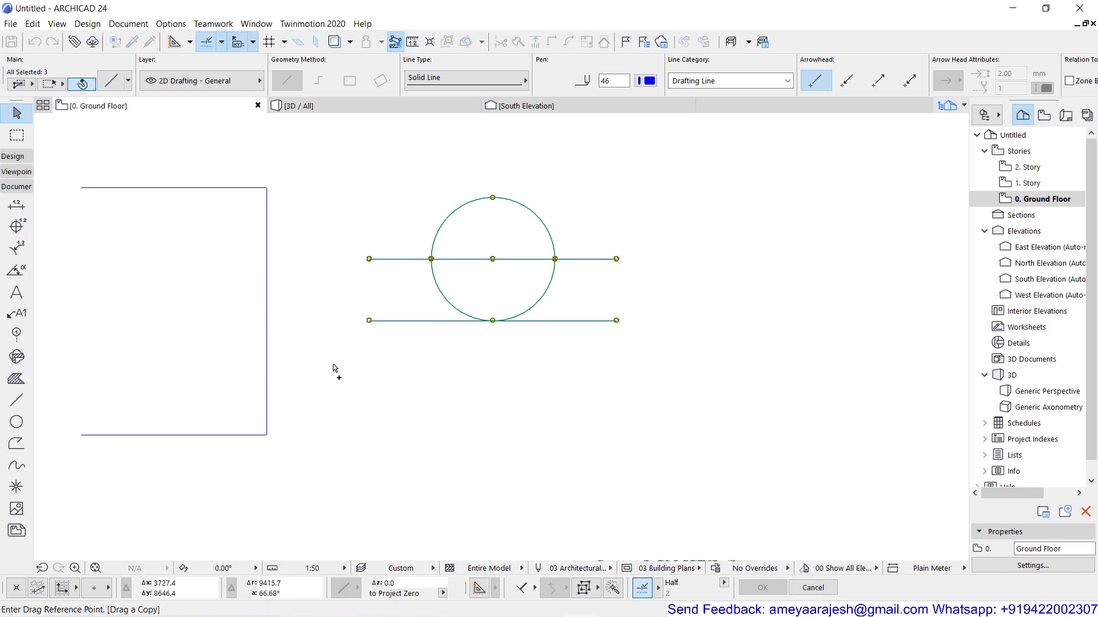
left_click(369, 321)
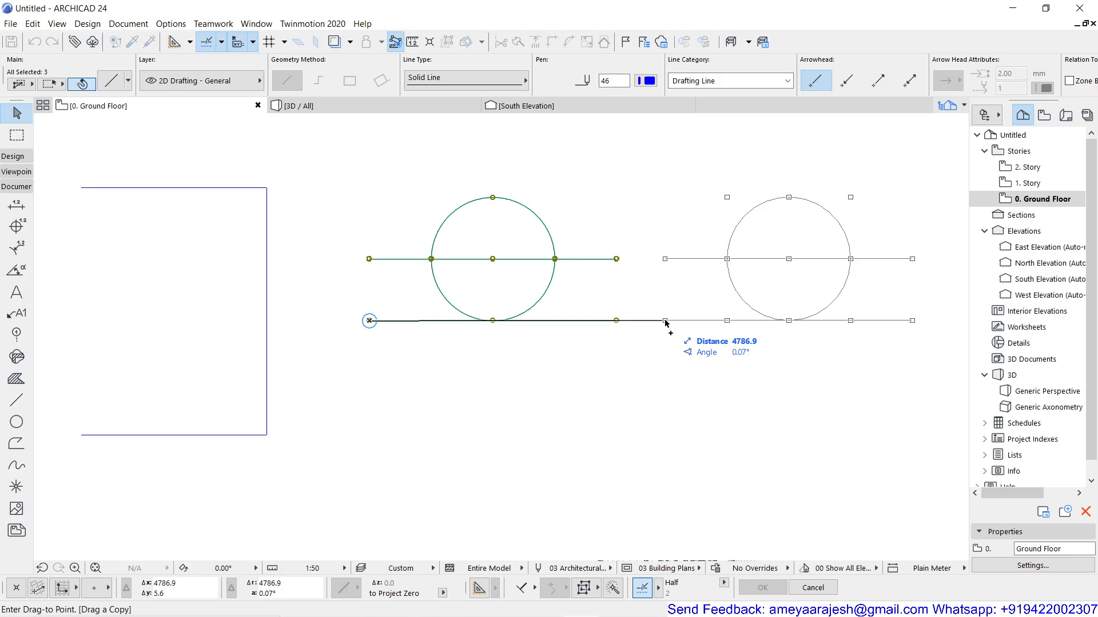
type("50000")
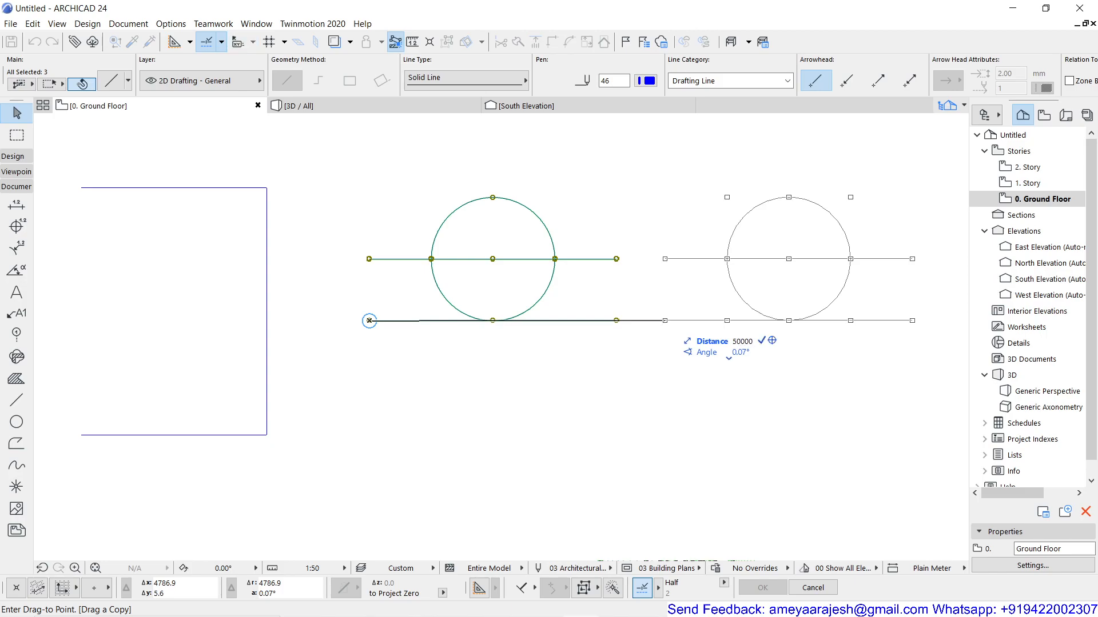
key("Return")
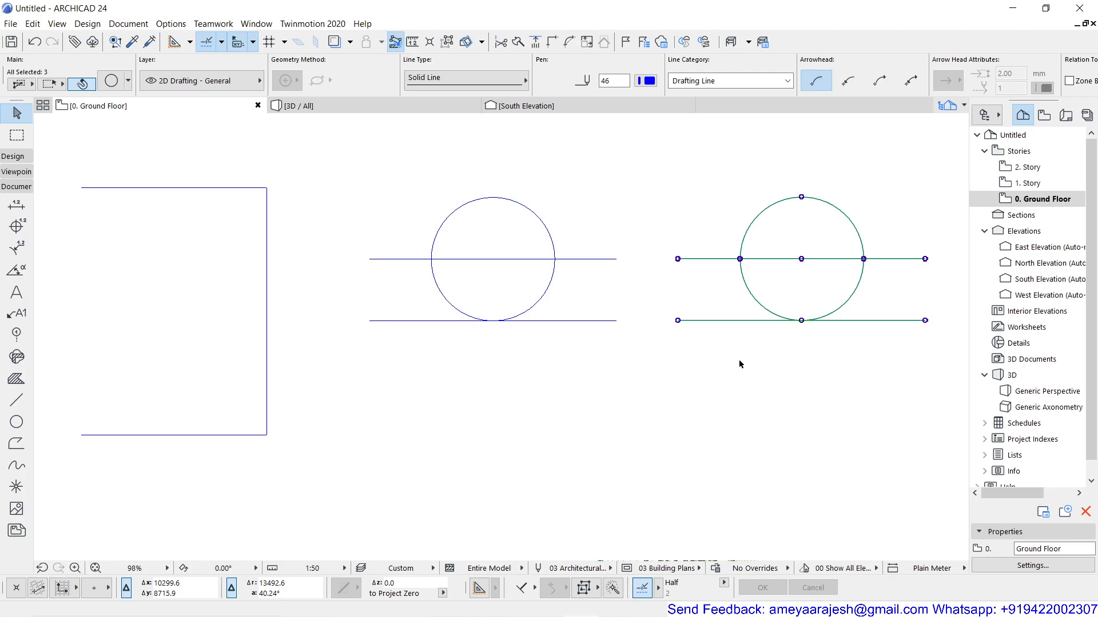
Step: Select the copied circle-and-lines group and then the original group to check that each selects as a unit
left_click(781, 333)
left_click(750, 294)
left_click(602, 320)
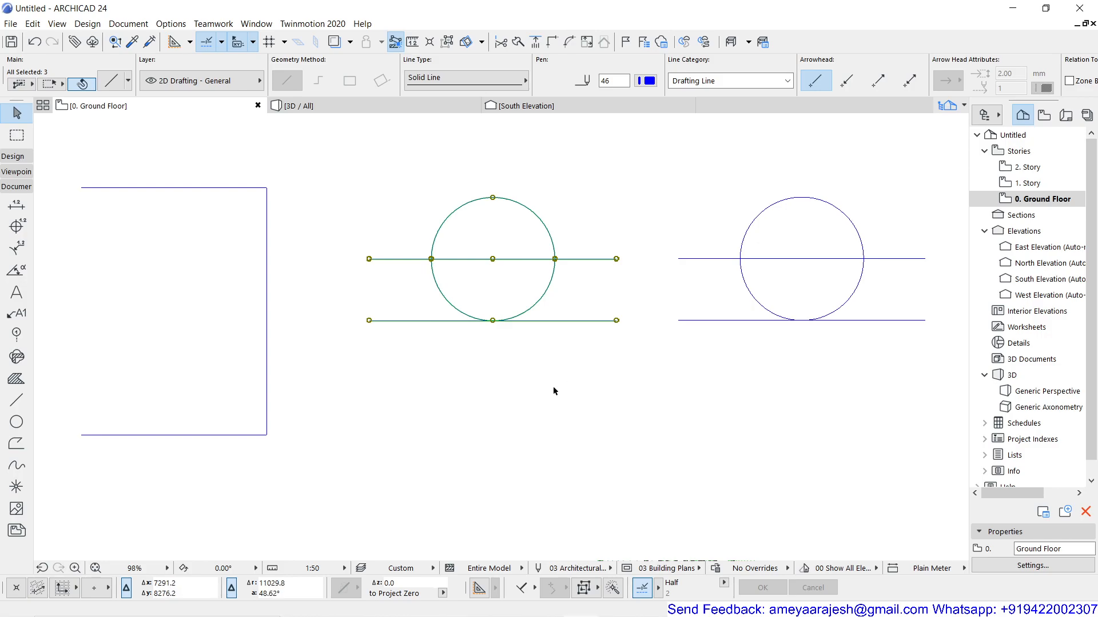
Step: Ungroup the three lines forming the open rectangle and clear the selection
left_click(270, 289)
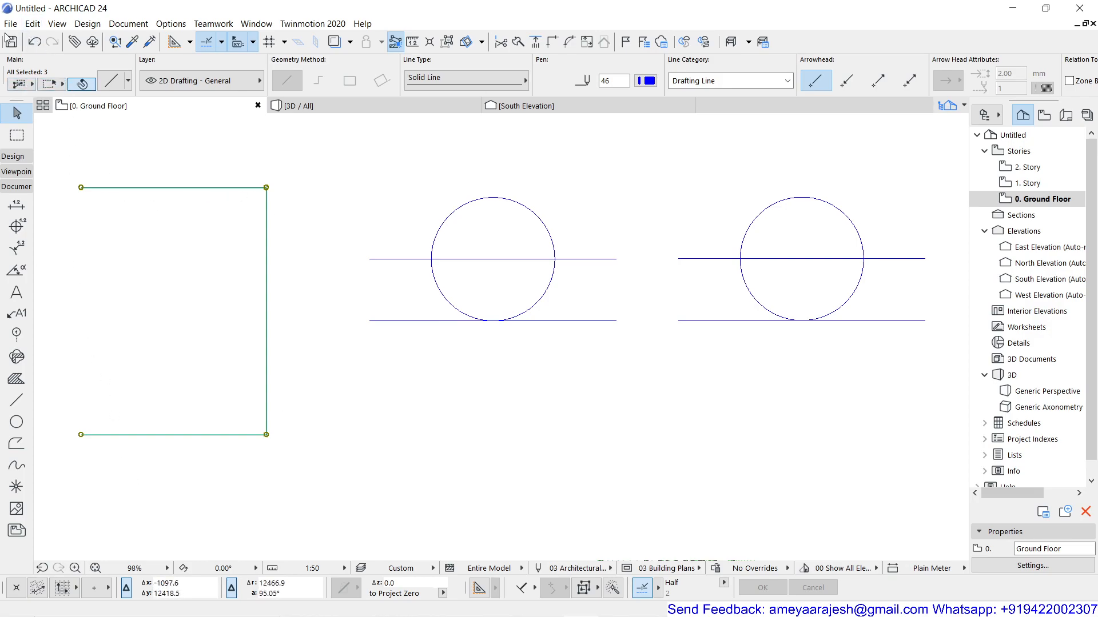
left_click(32, 24)
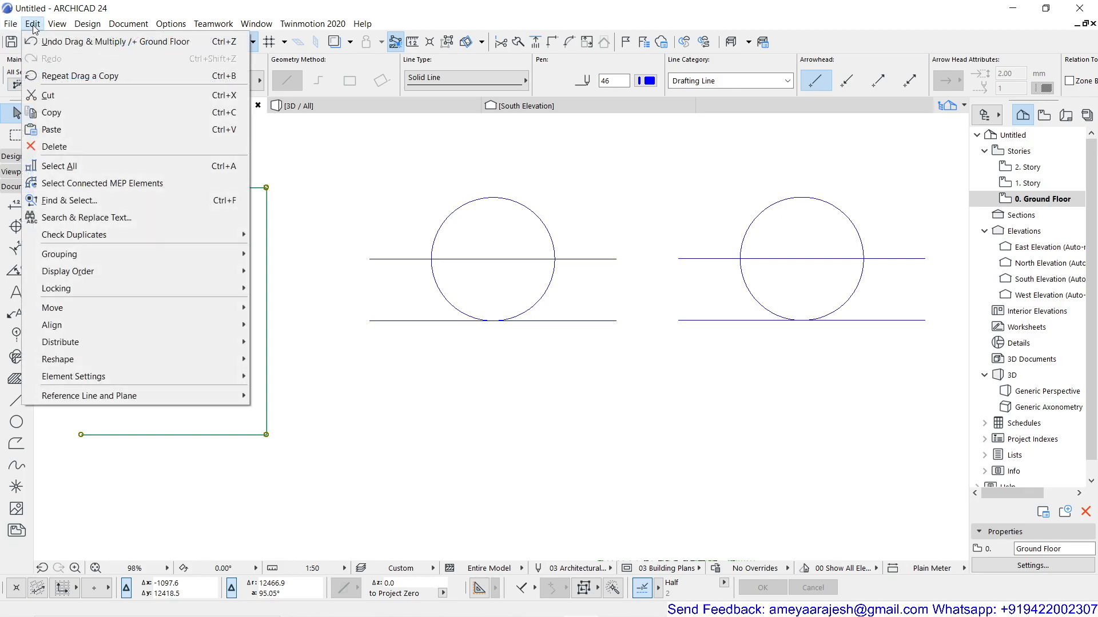
mouse_move(108, 256)
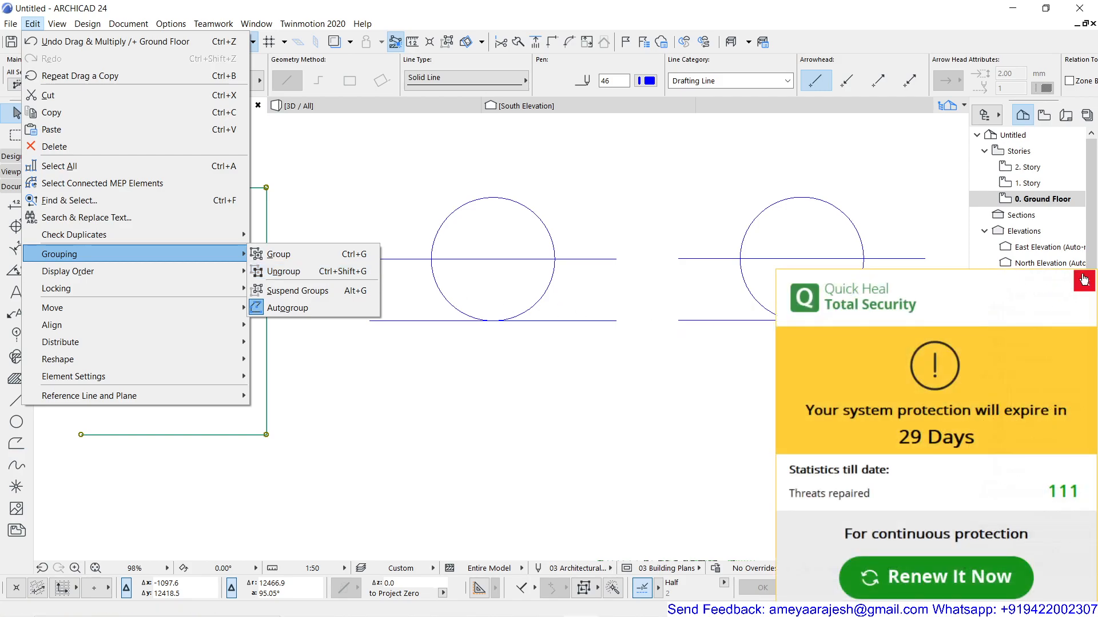
left_click(1086, 283)
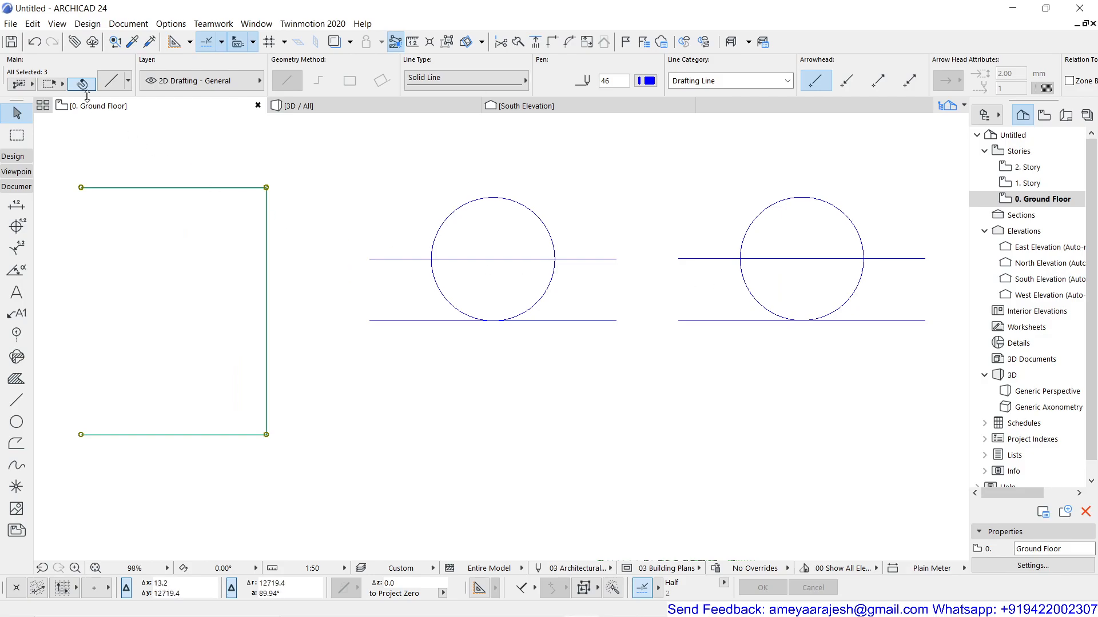
left_click(33, 23)
mouse_move(63, 257)
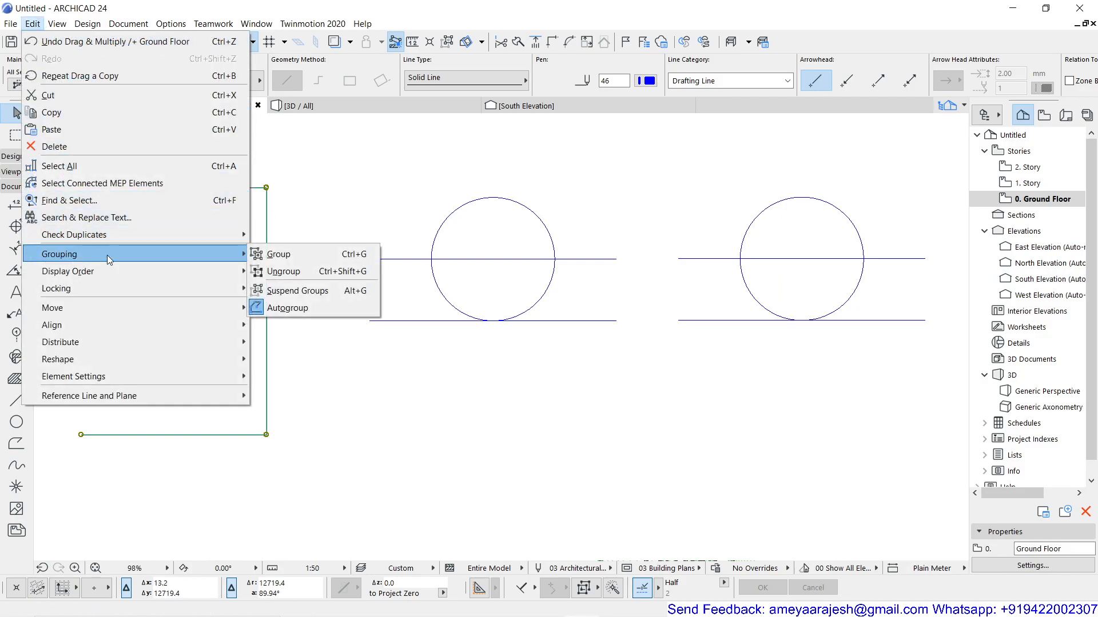
left_click(361, 273)
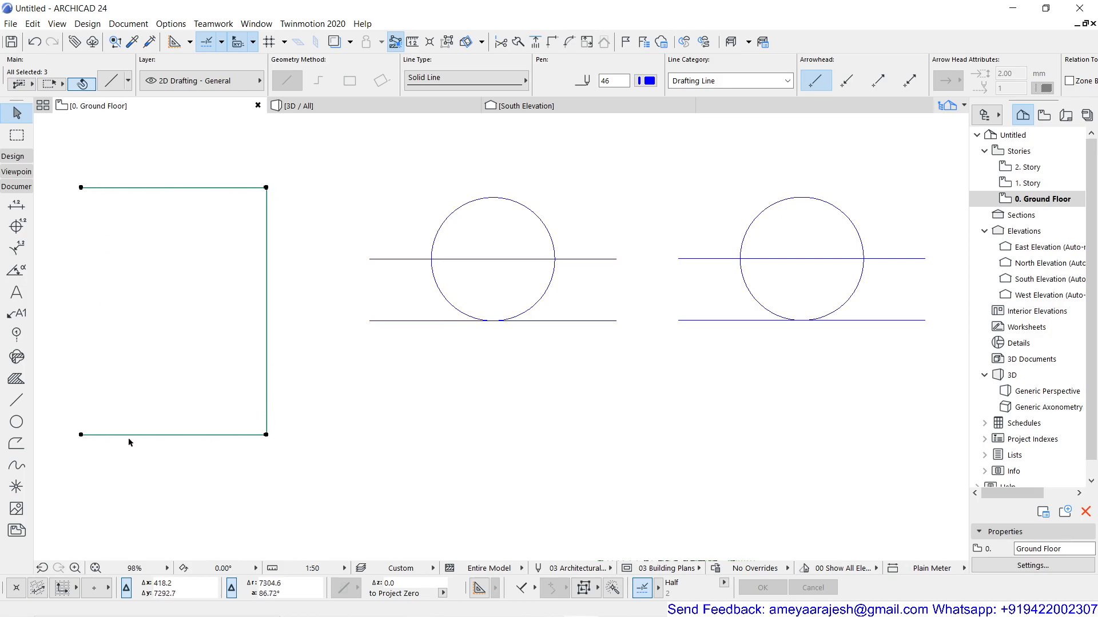
left_click(126, 379)
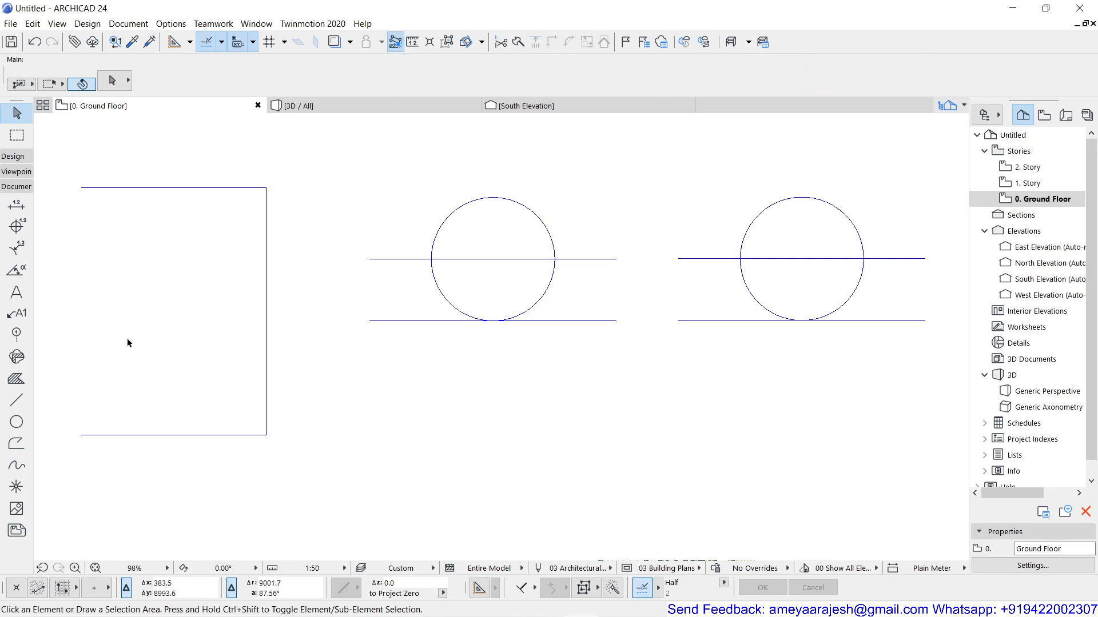
Step: Select the open rectangle's lines one by one and the middle circle-and-lines group to compare ungrouped and grouped selection
left_click(185, 189)
left_click(266, 257)
left_click(202, 435)
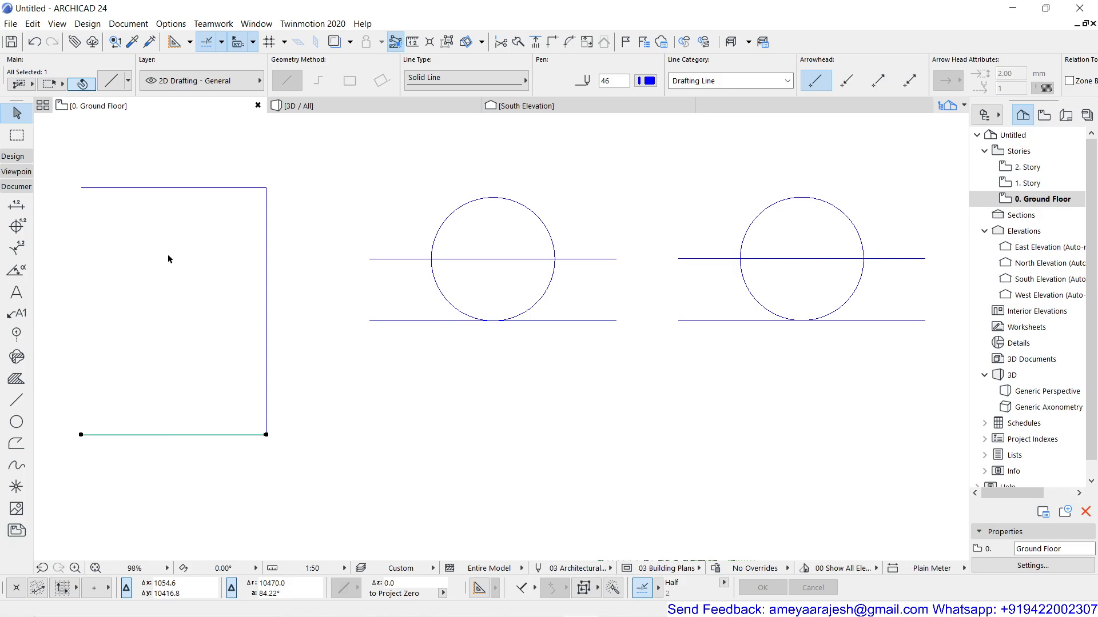
left_click(386, 322)
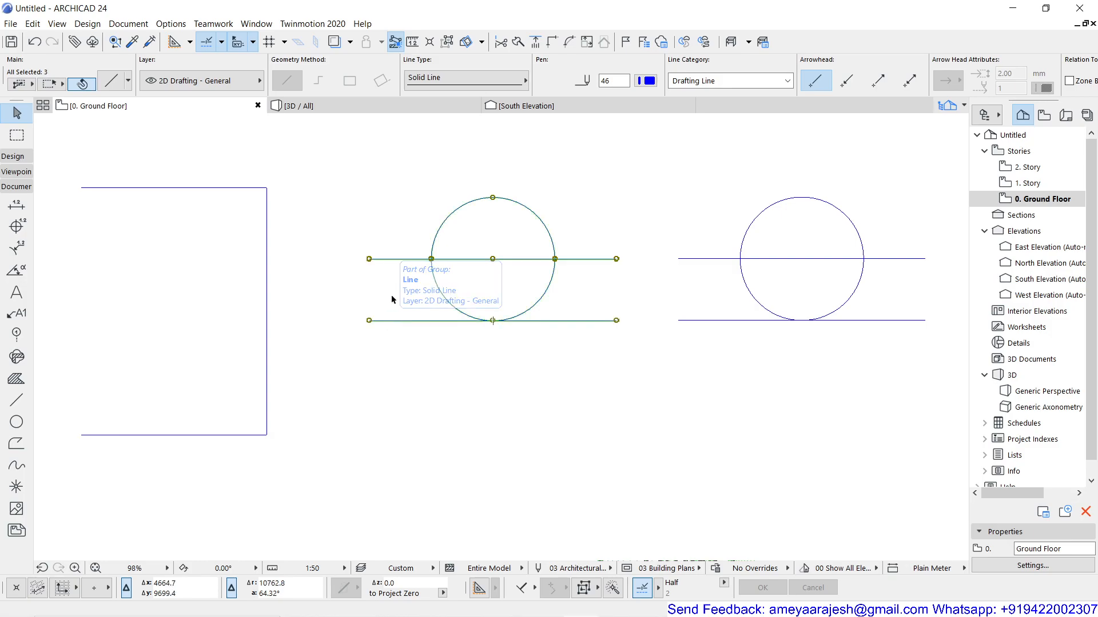
left_click(400, 276)
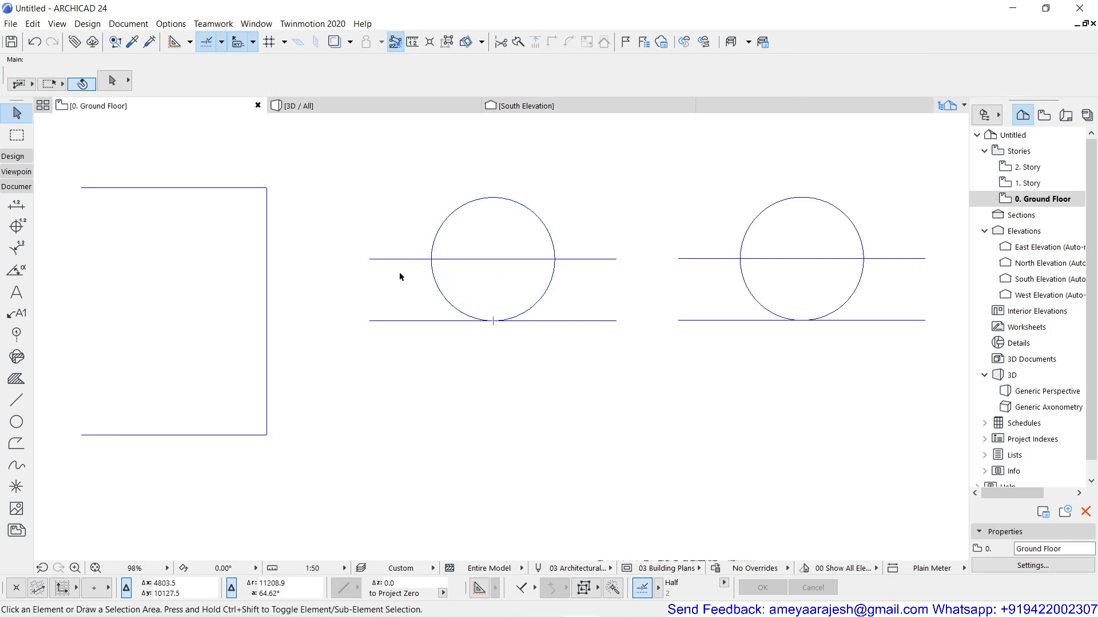
left_click(569, 265)
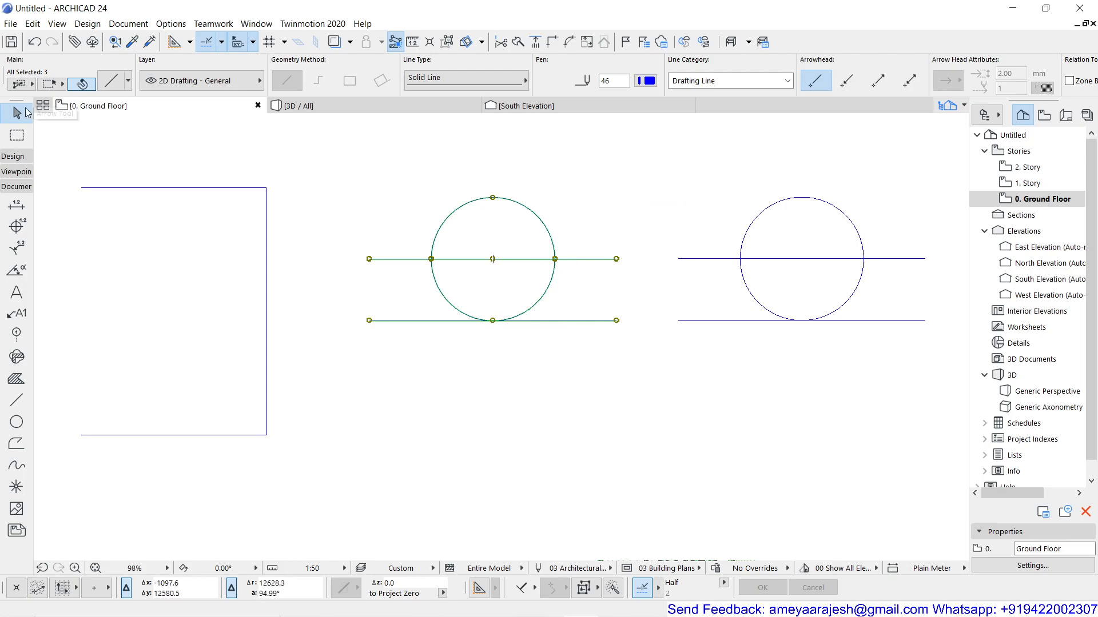
left_click(616, 259)
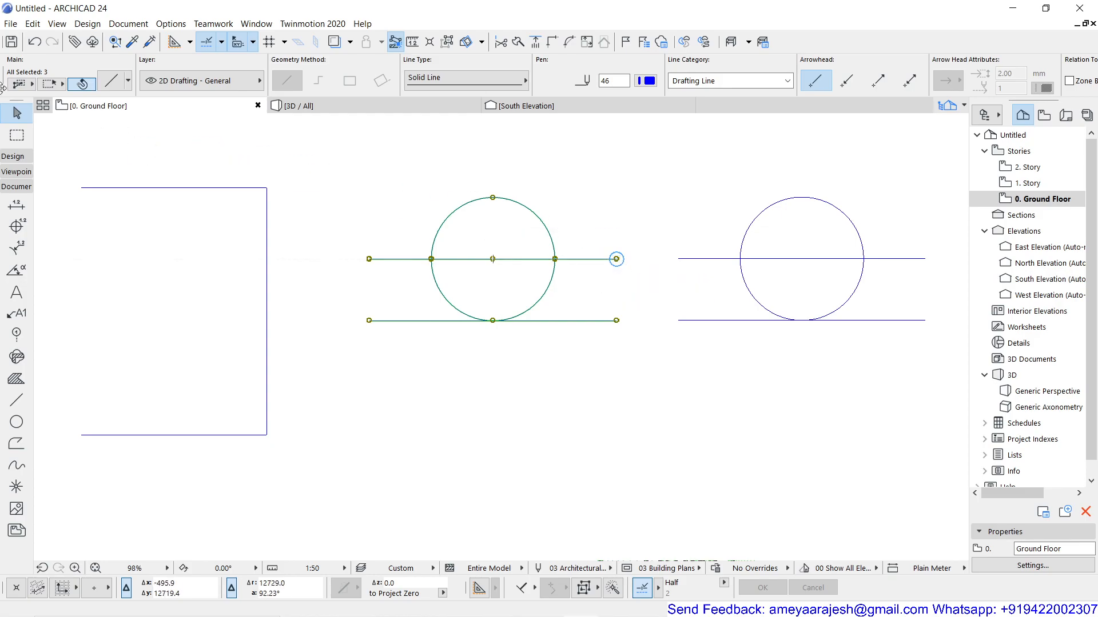
left_click(616, 259)
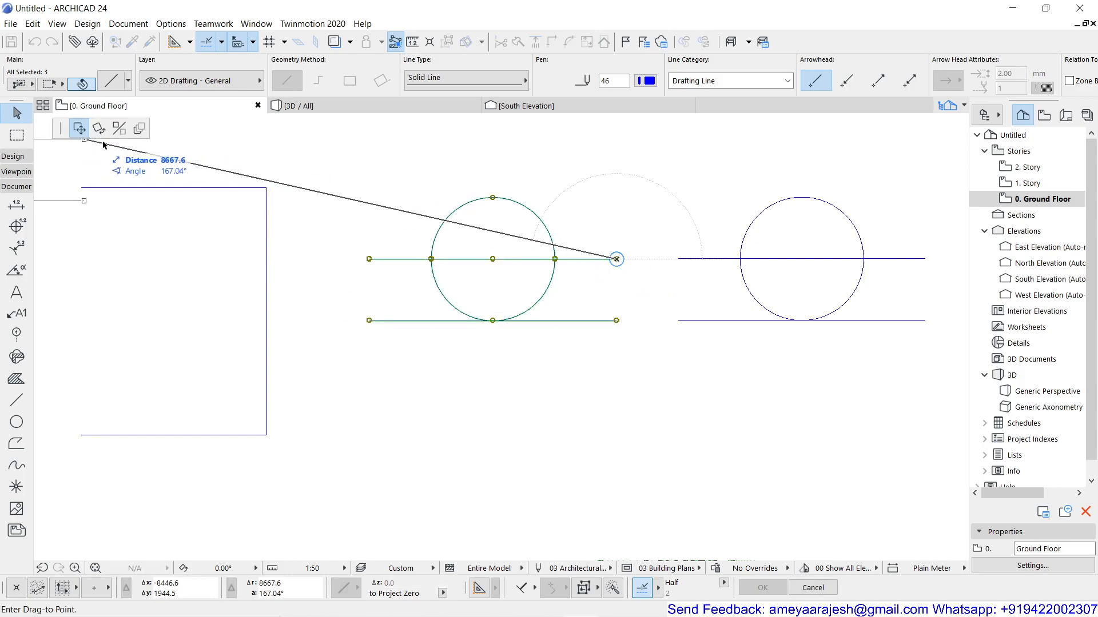
key("Escape")
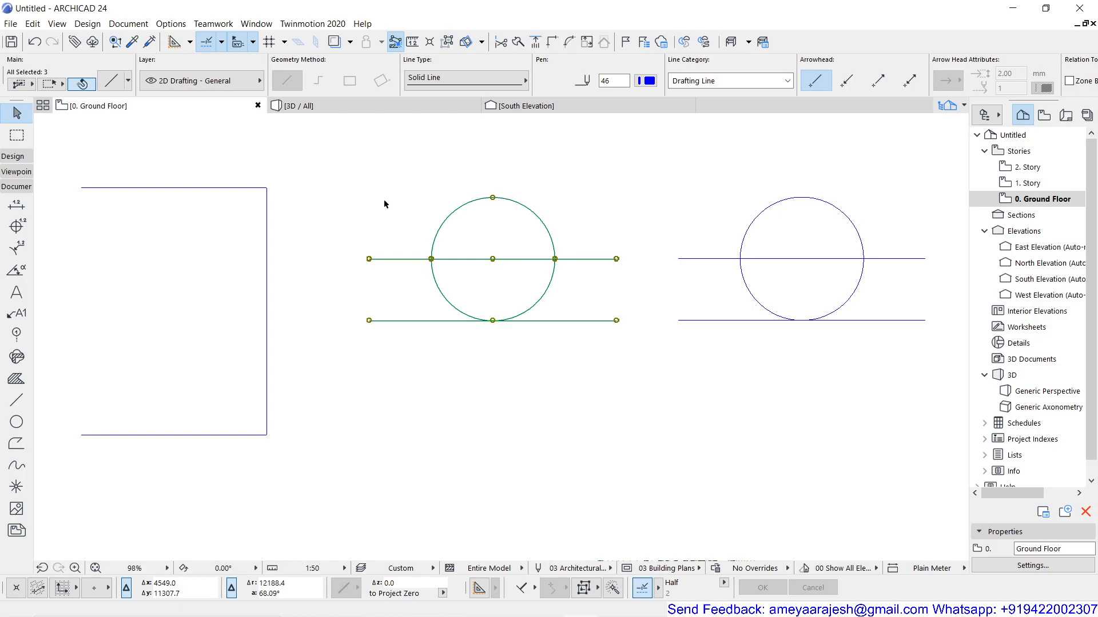
Step: Suspend groups, select the middle circle group's upper and lower lines plus the open rectangle's vertical line individually, and clear the selection
key("Escape")
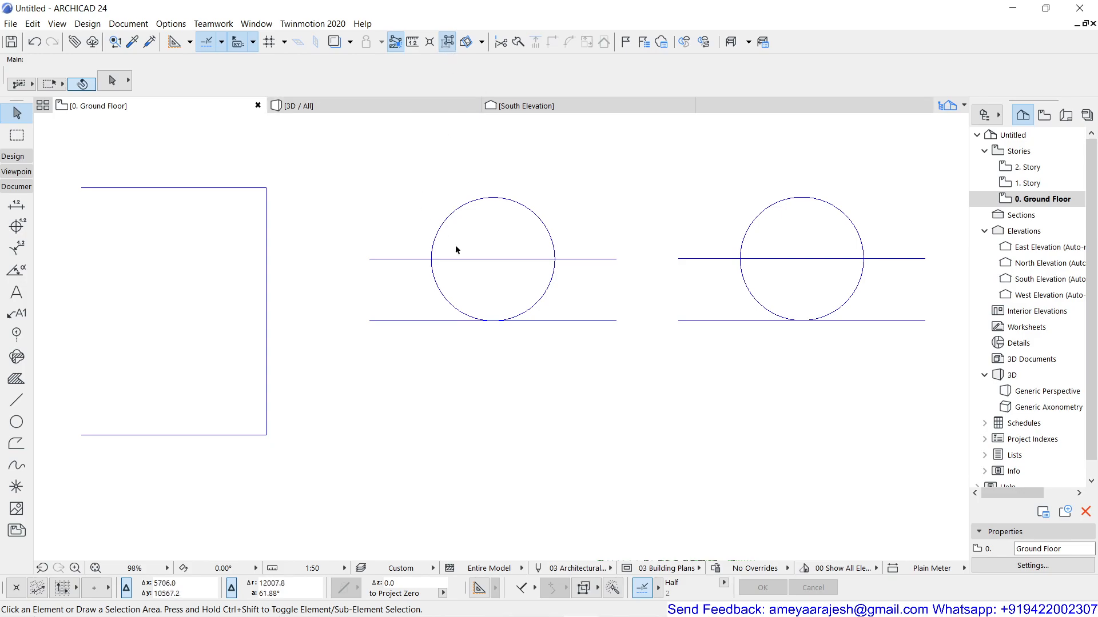
left_click(495, 259)
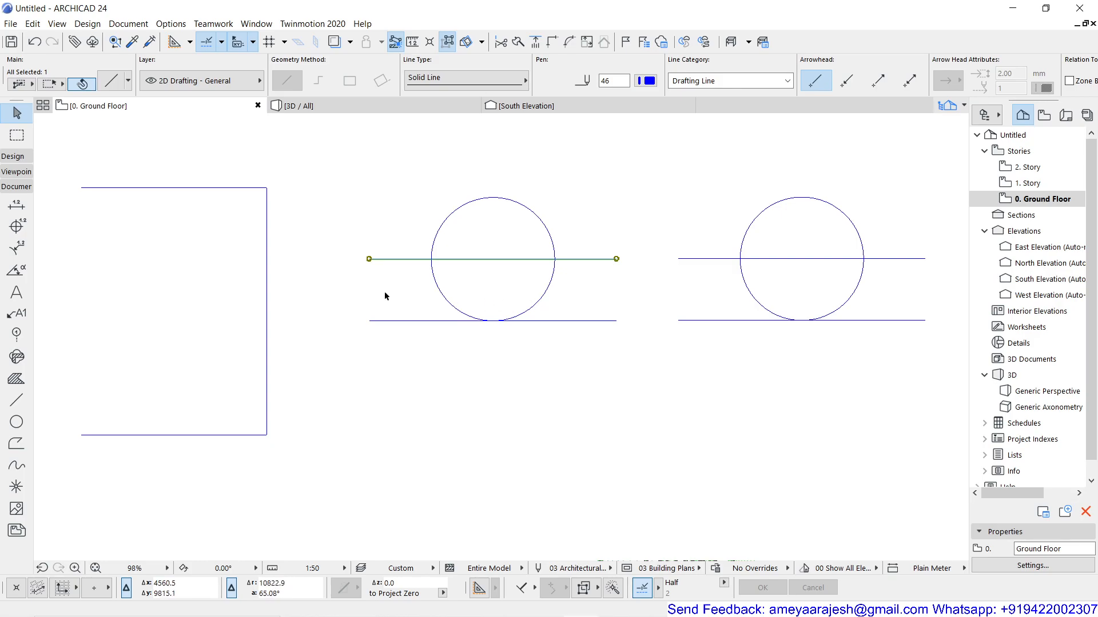
left_click(392, 321, "shift")
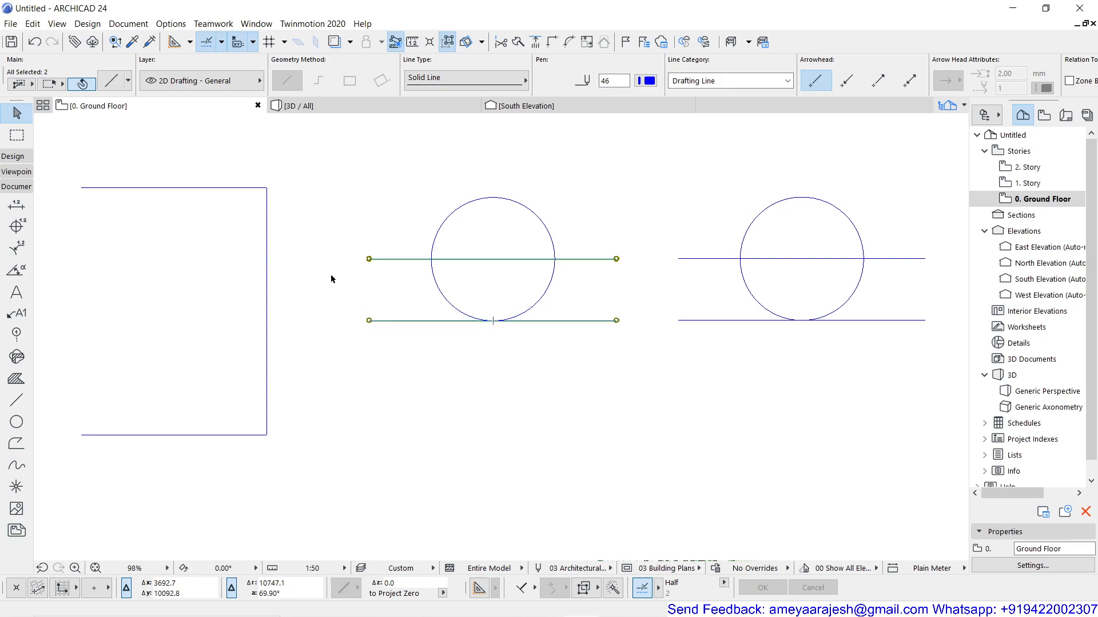
left_click(266, 264, "shift")
left_click(337, 197)
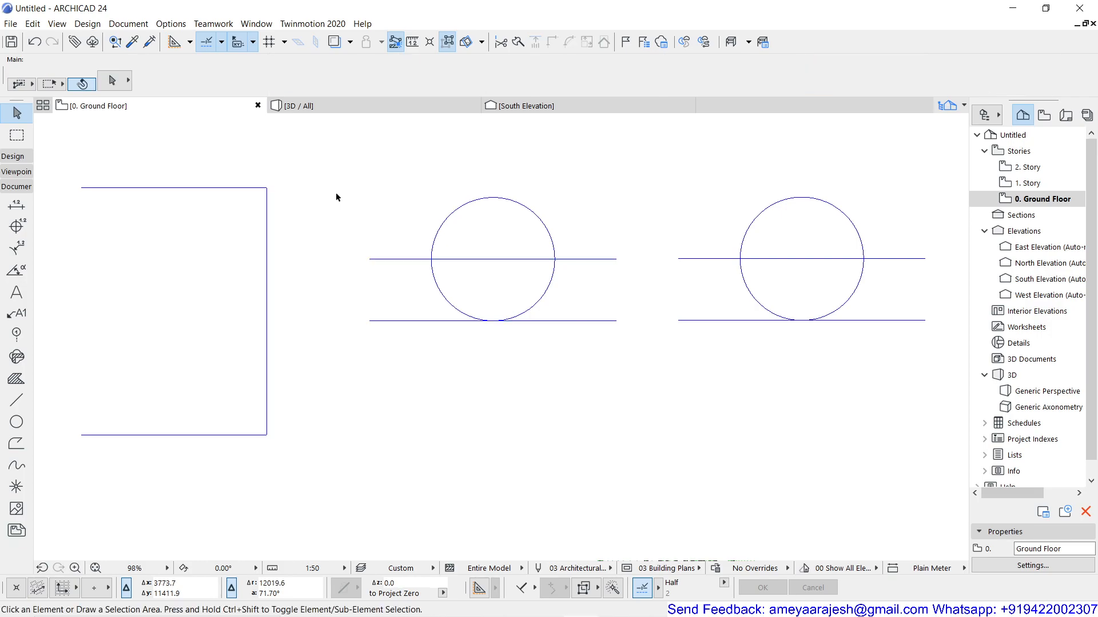
Step: Change the middle group's upper line to the Double Dashed line type with orange pen 43, and deselect it
left_click(409, 259)
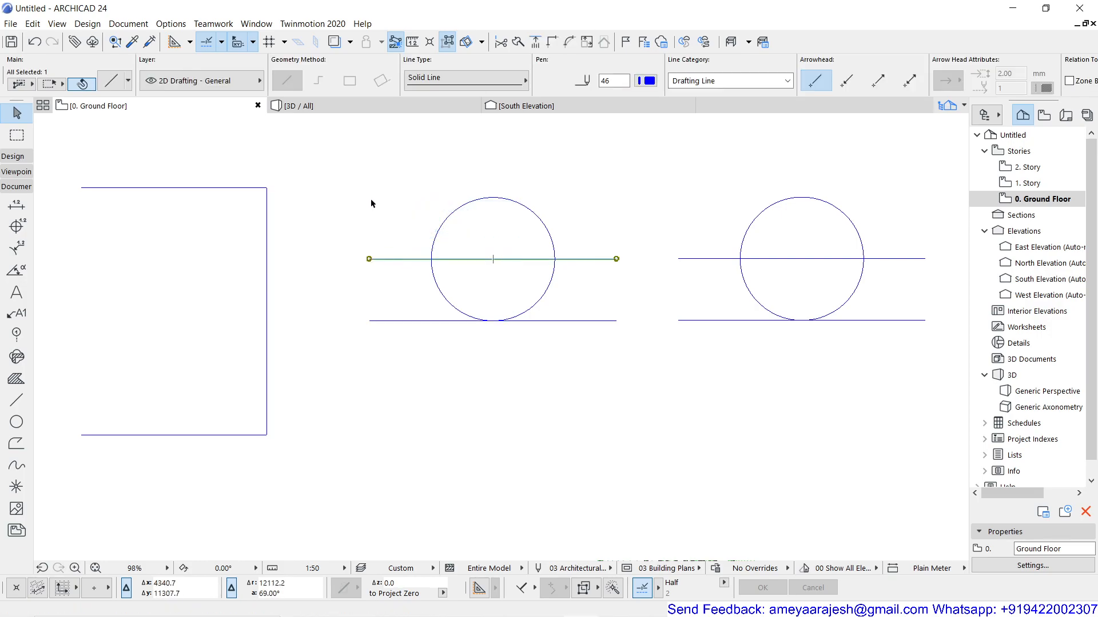
left_click(473, 89)
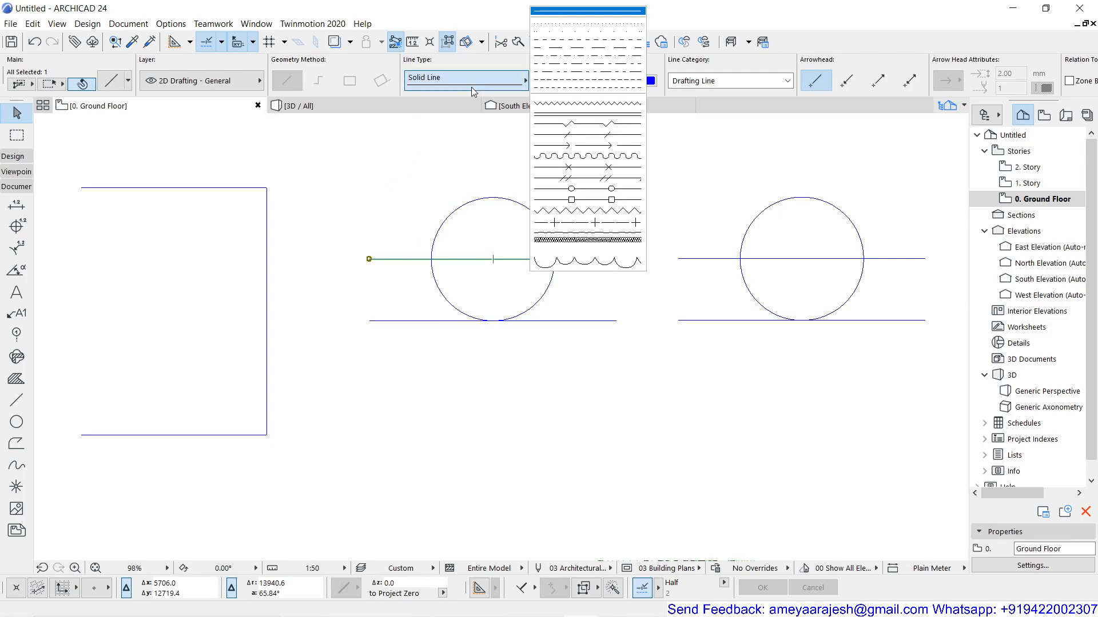
left_click(545, 69)
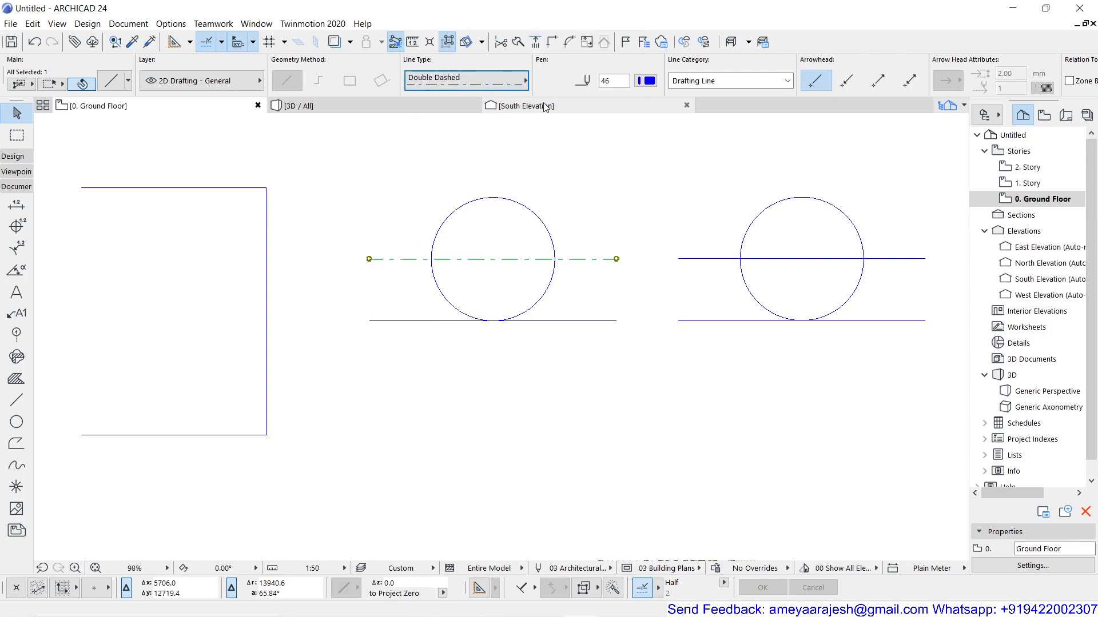
left_click(649, 81)
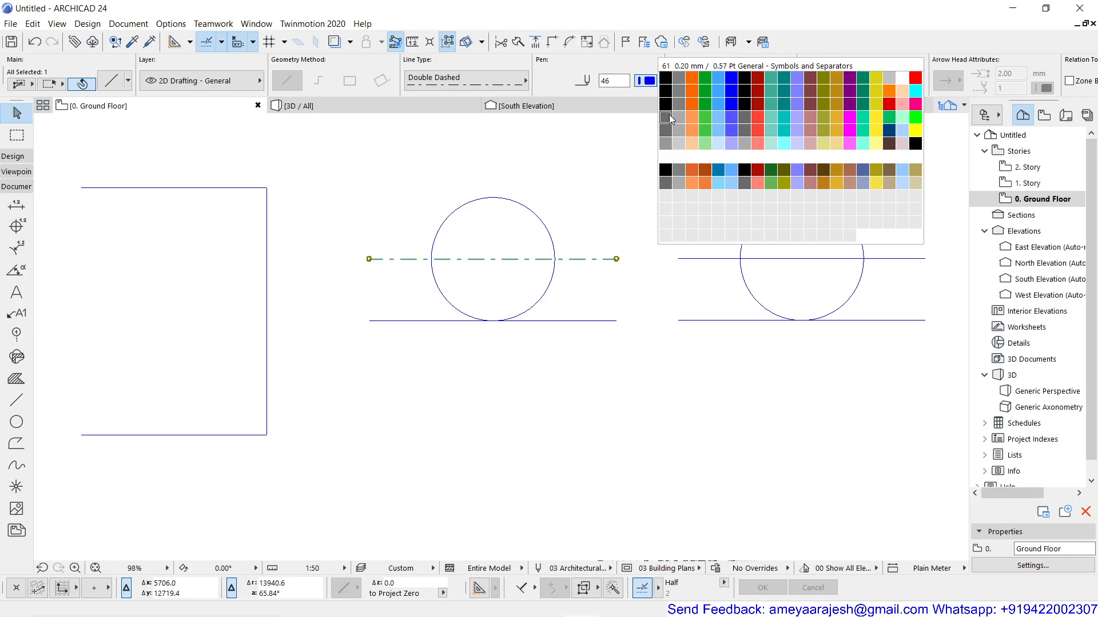
left_click(690, 106)
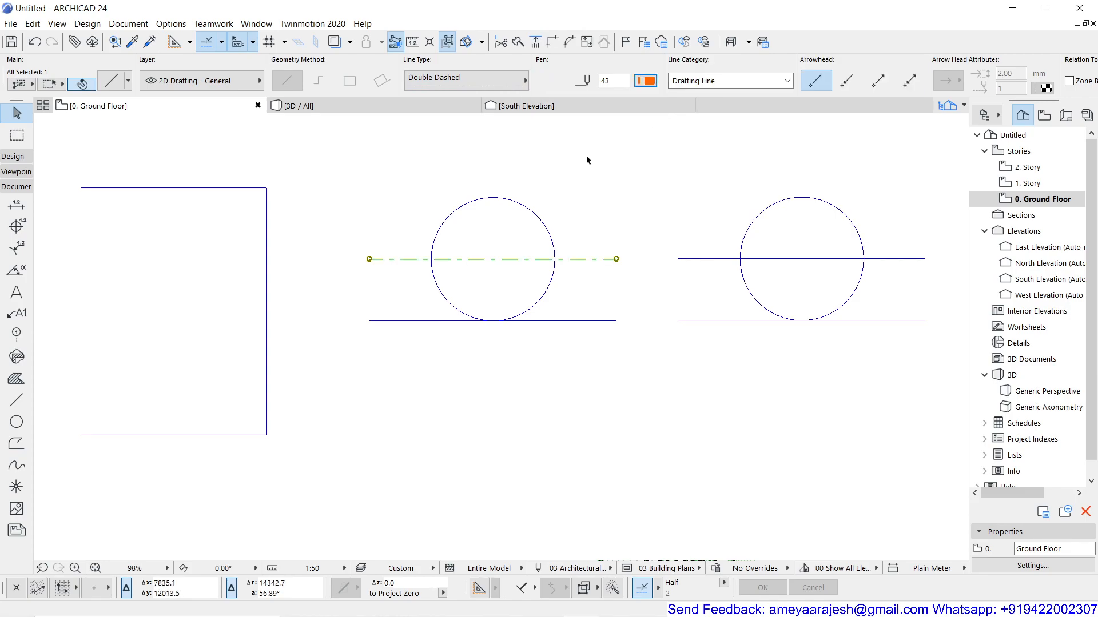
left_click(574, 176)
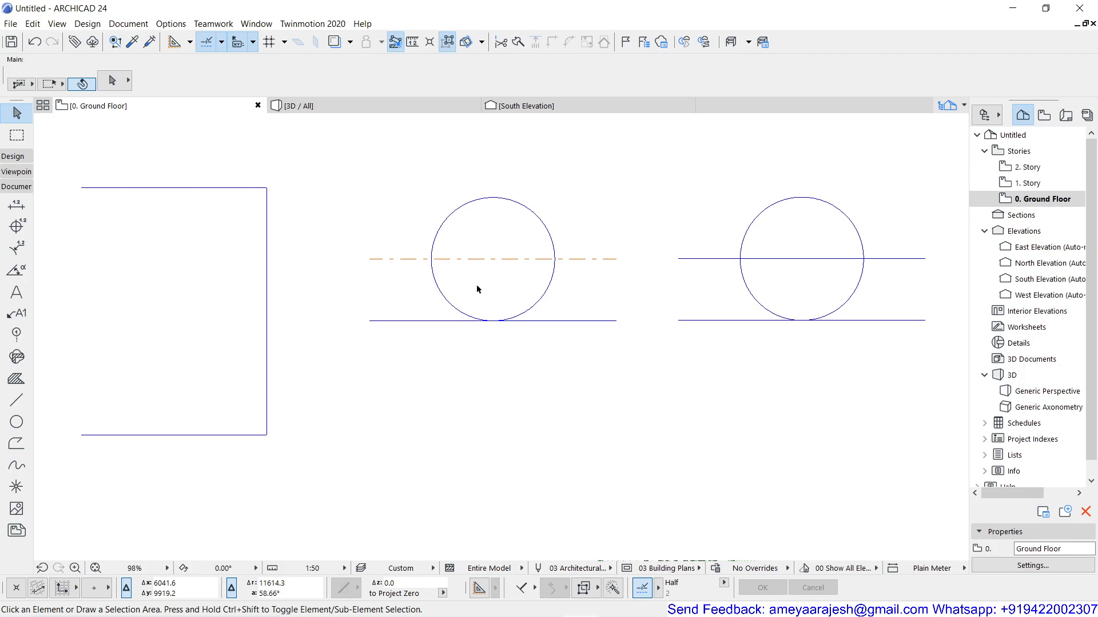
Step: Bend the orange dashed line upward into an arc by editing its edge tangent, and clear the selection
left_click(511, 260)
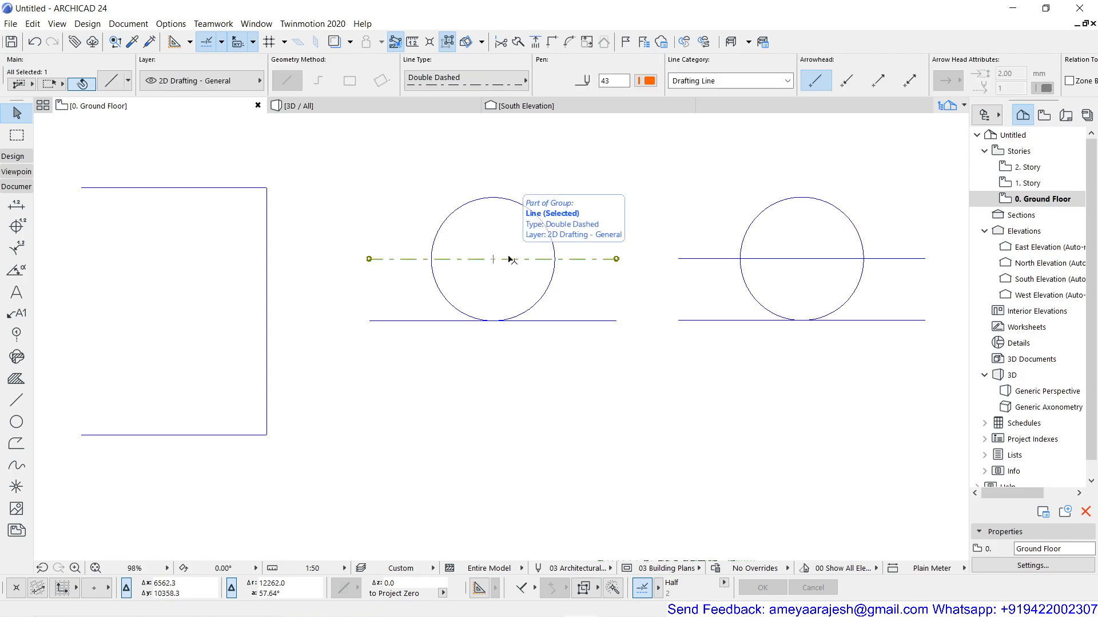
left_click(510, 259)
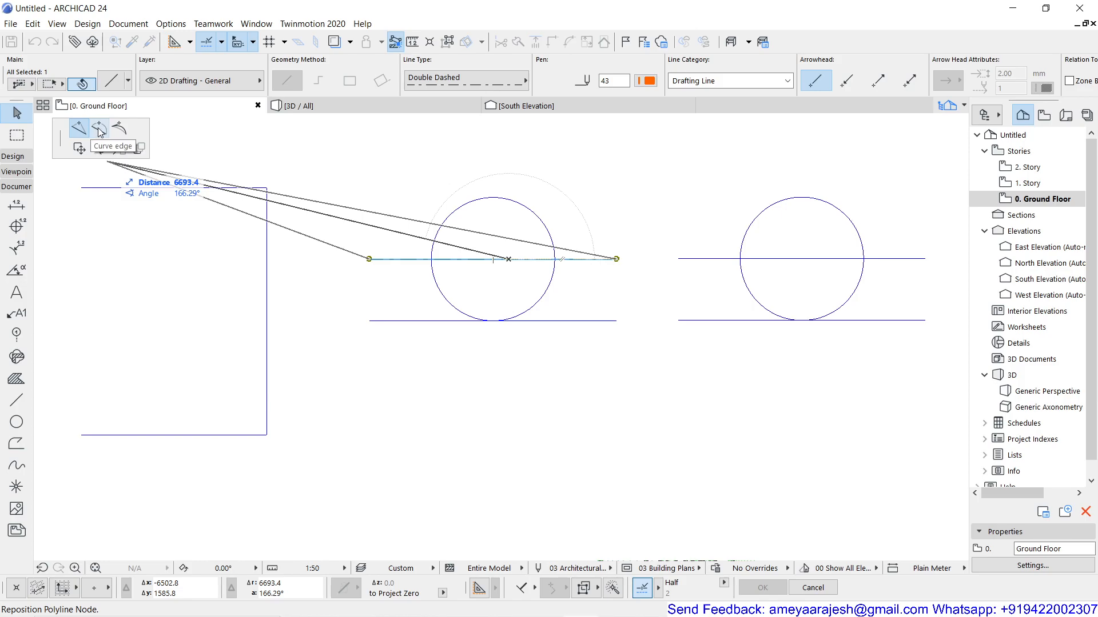
left_click(124, 131)
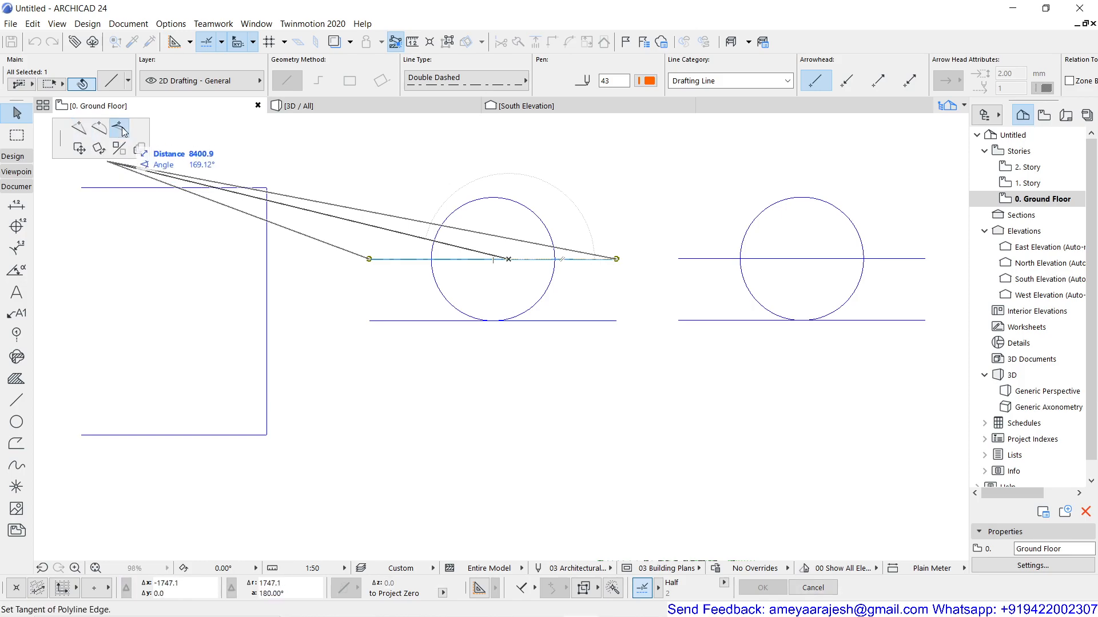
left_click(541, 175)
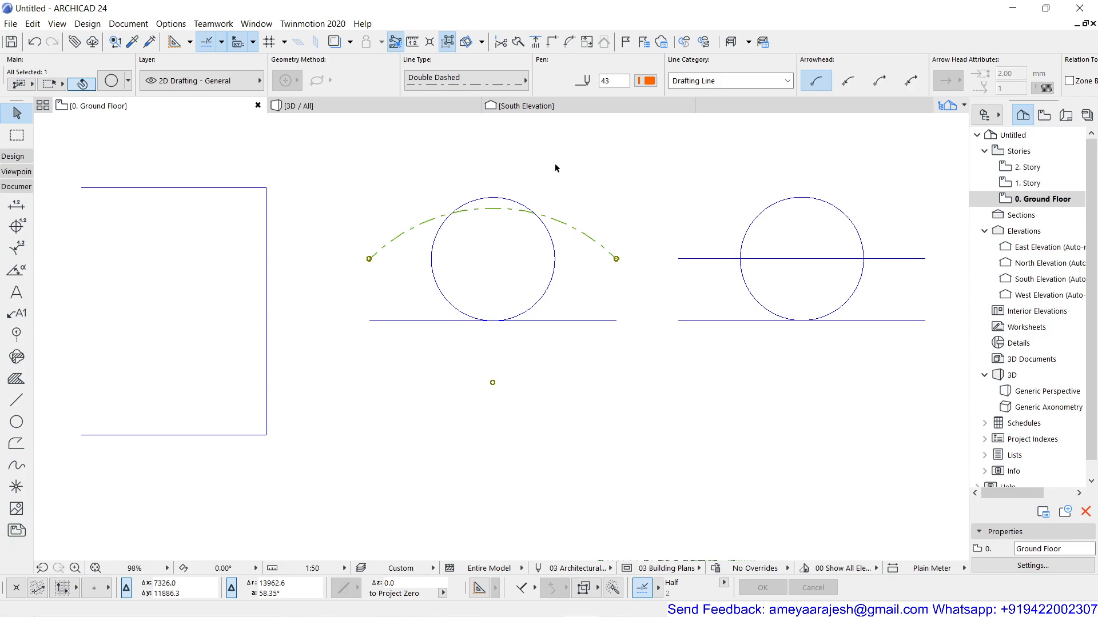
key("Escape")
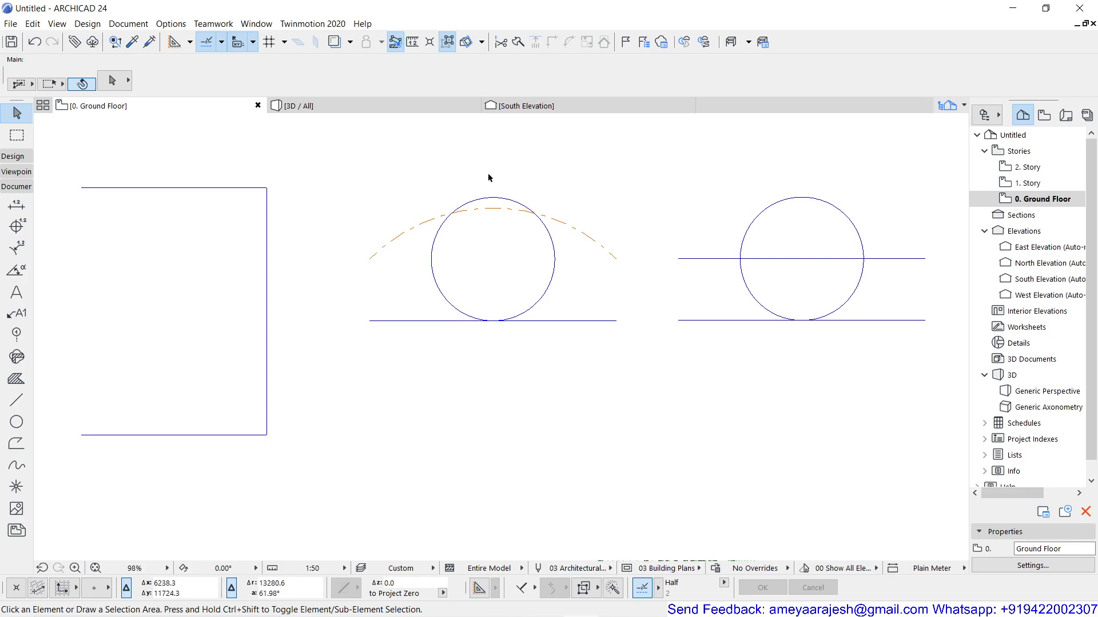
Step: Turn off Suspend Groups to check whether the dashed arc selects with its circle and lower line, and suspend groups again
left_click(429, 217)
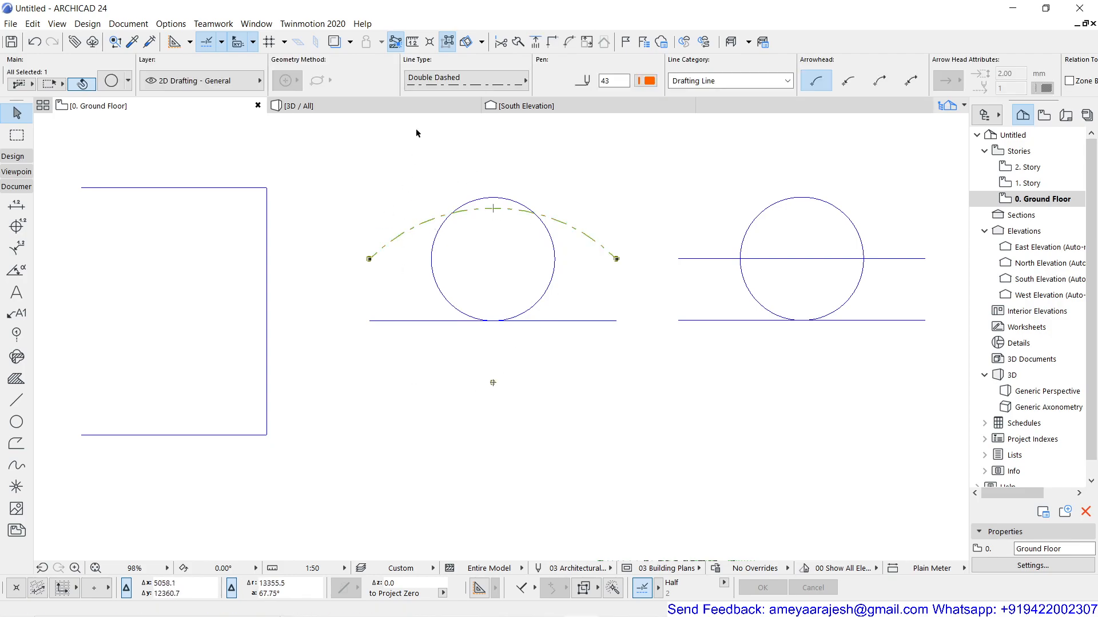
left_click(450, 41)
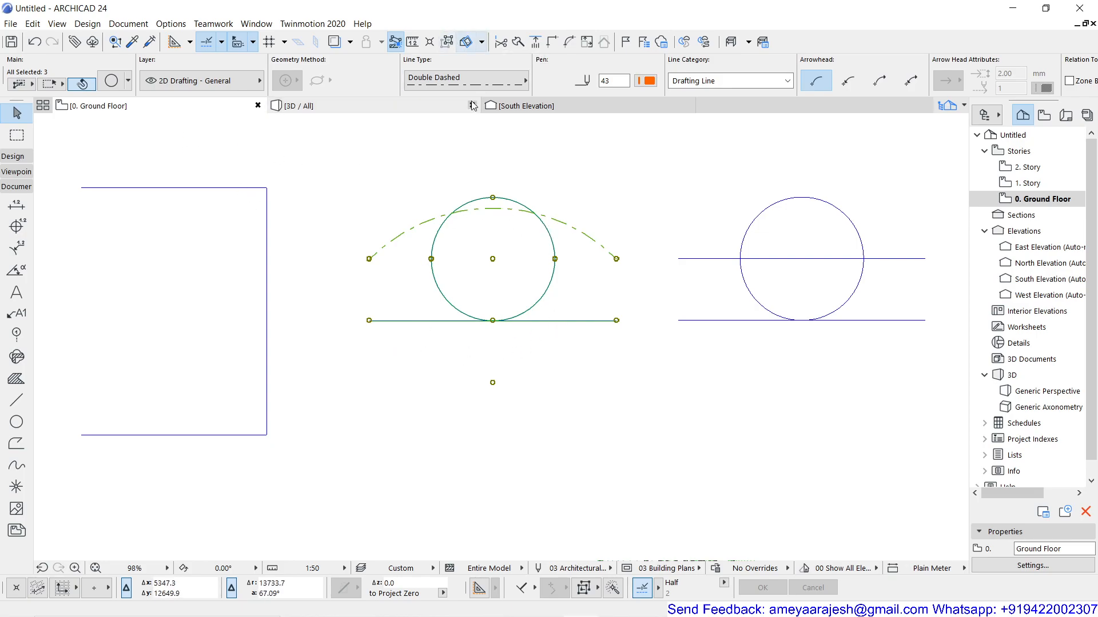
key("Escape")
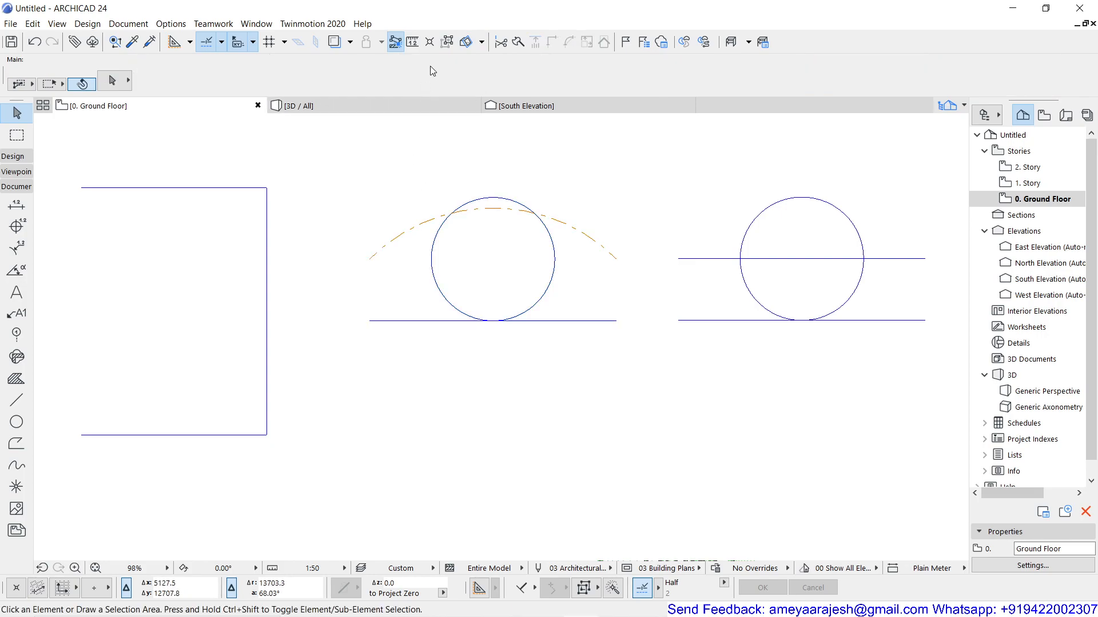
left_click(454, 216)
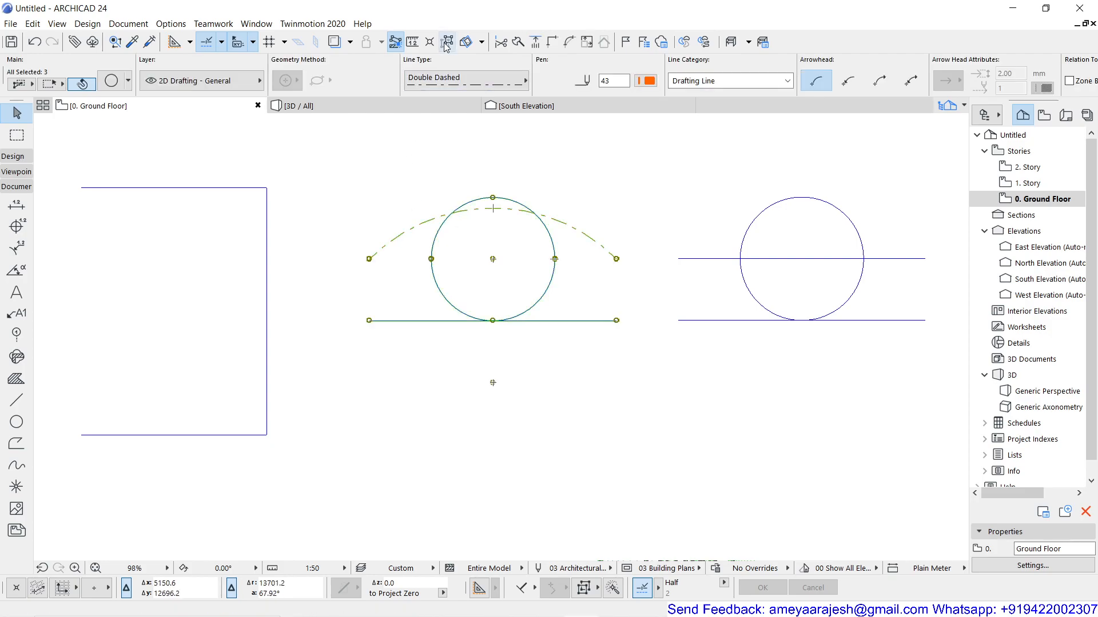
left_click(445, 156)
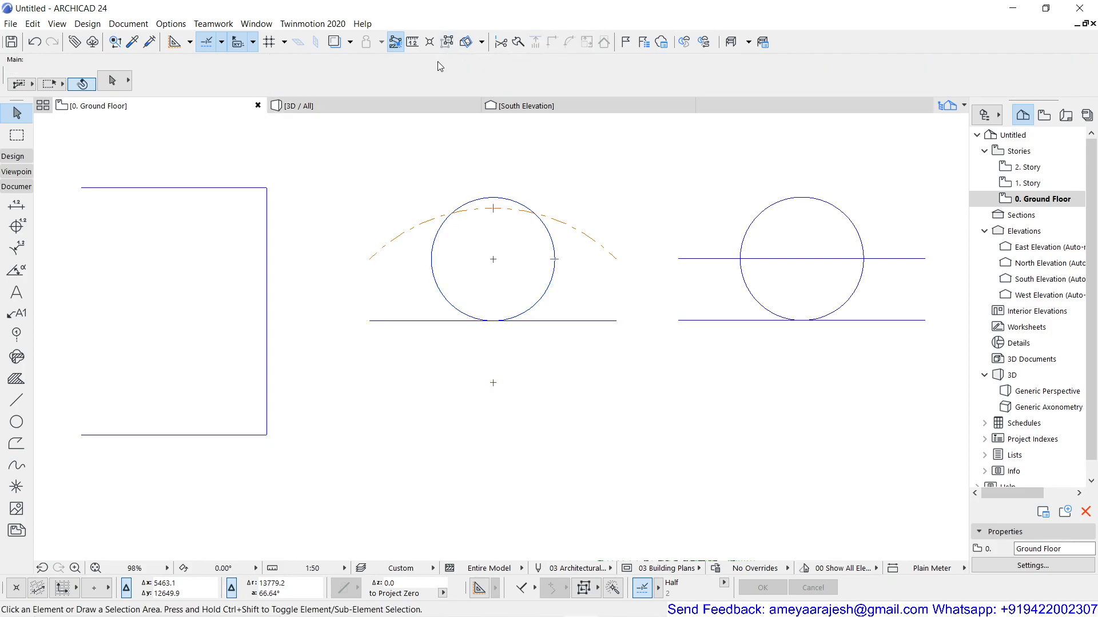
left_click(445, 45)
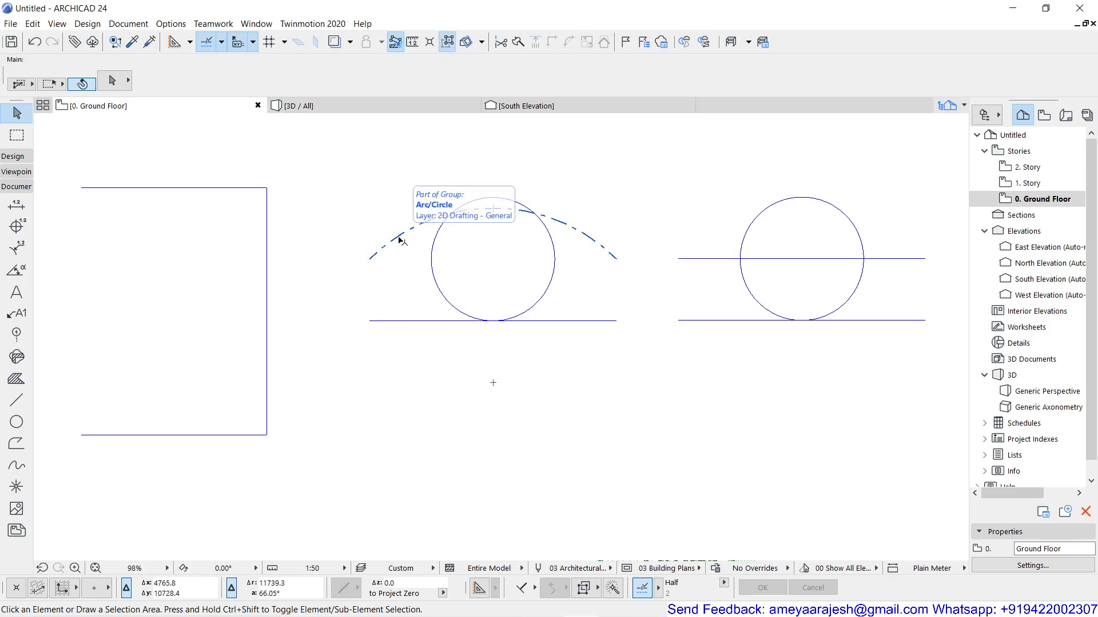
Step: Select the middle group's lower line alone with groups suspended, compare by selecting both whole circle groups with groups active, and clear the selection
left_click(405, 322)
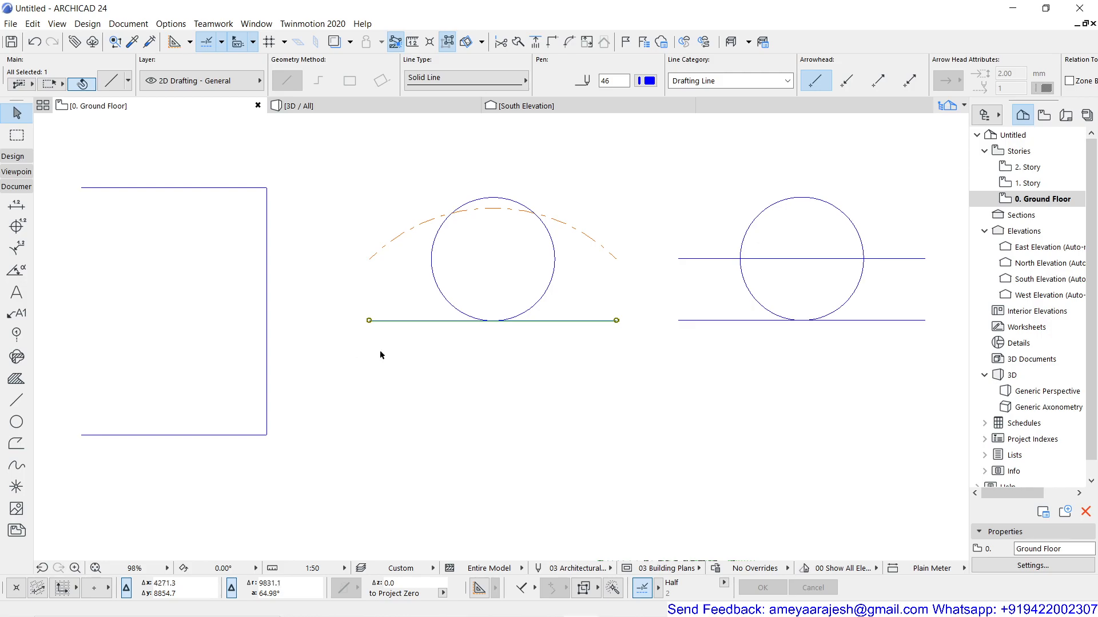
left_click(437, 369)
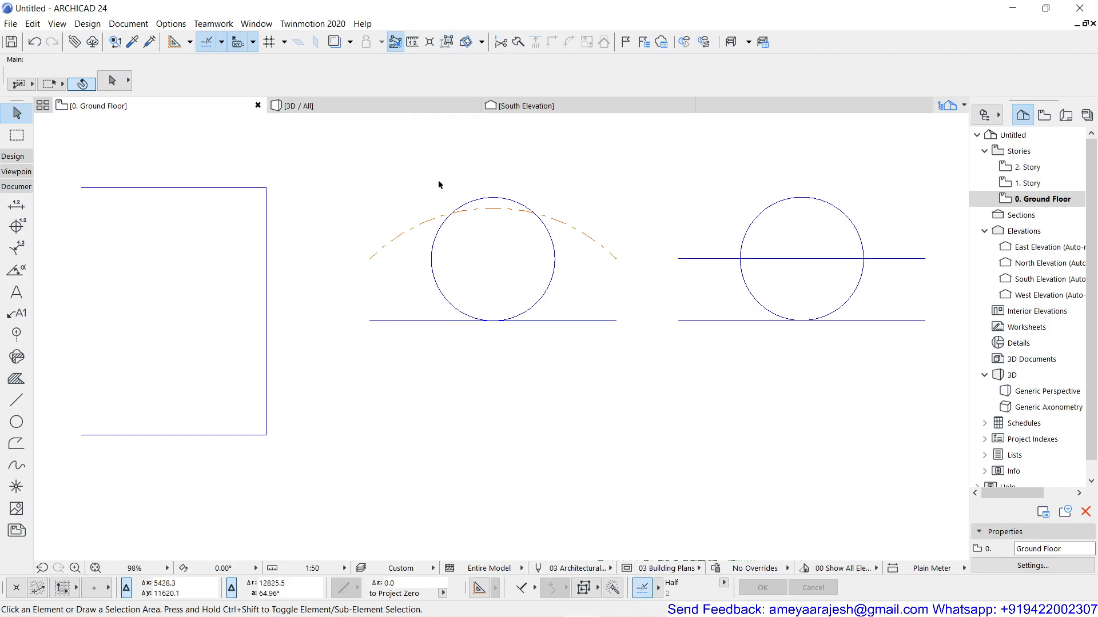
left_click(448, 218)
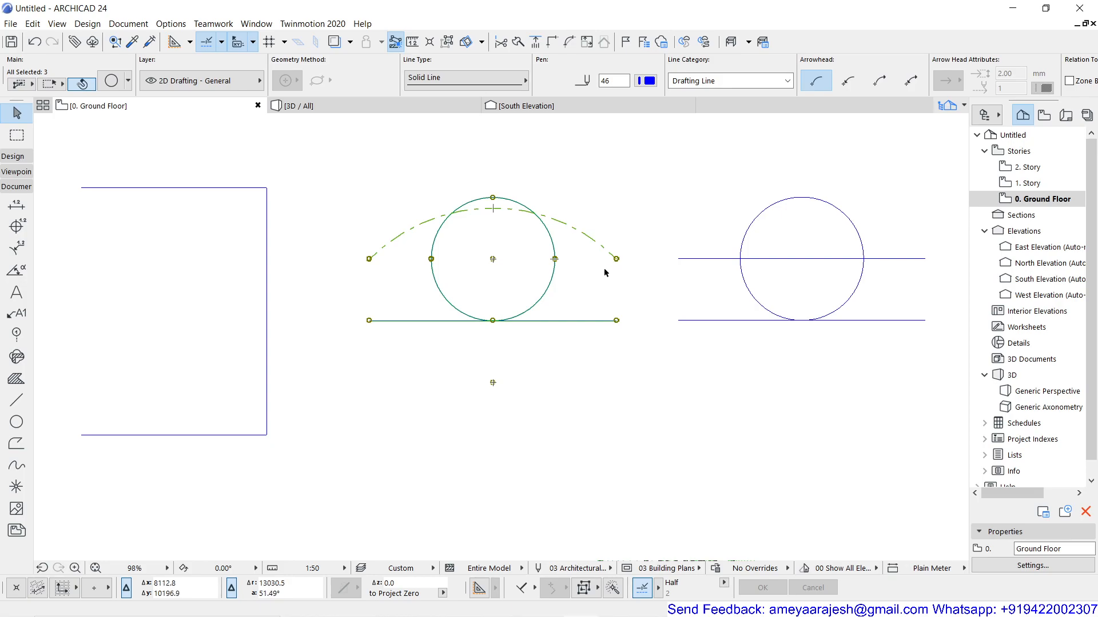
left_click(728, 261, "shift")
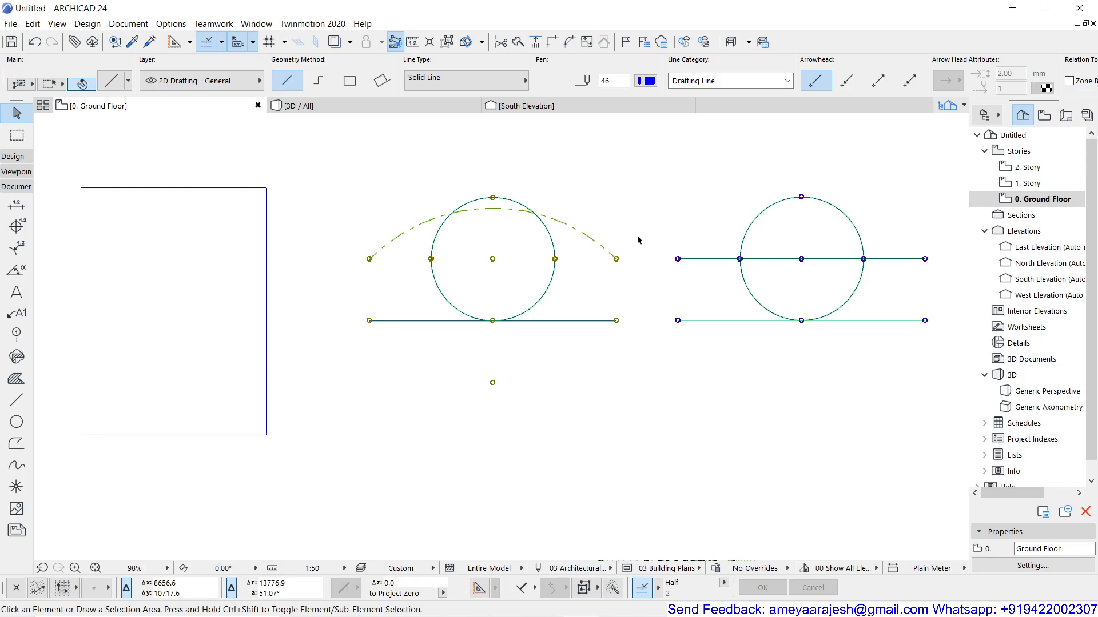
key("Escape")
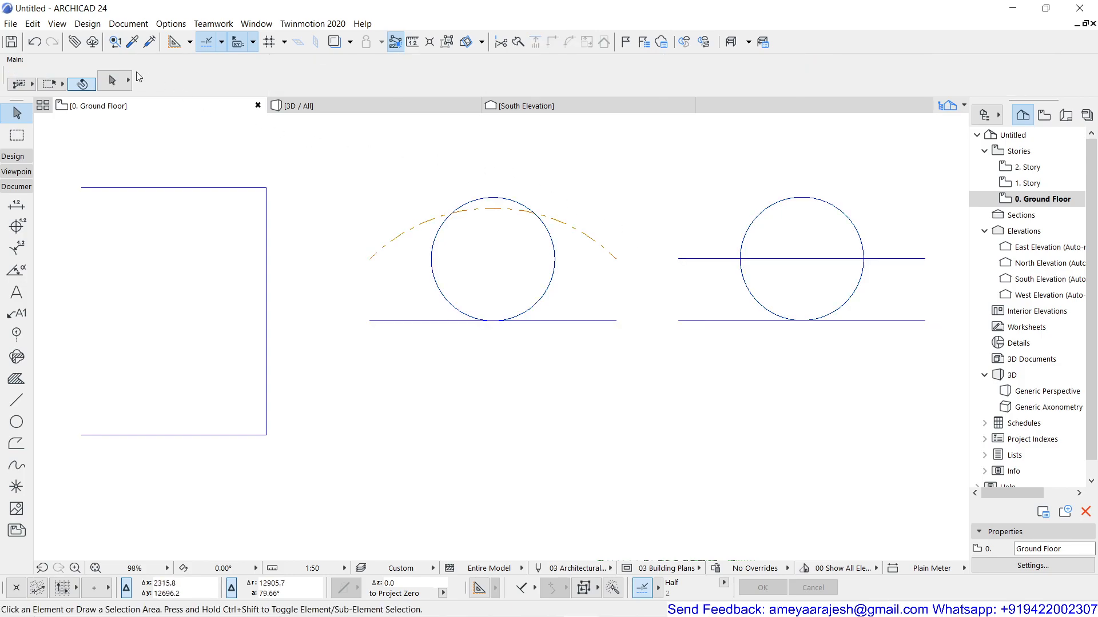
Step: Check that Autogroup is on, and draw a 2500 by 1500 rectangle of lines below the middle circle group
left_click(33, 24)
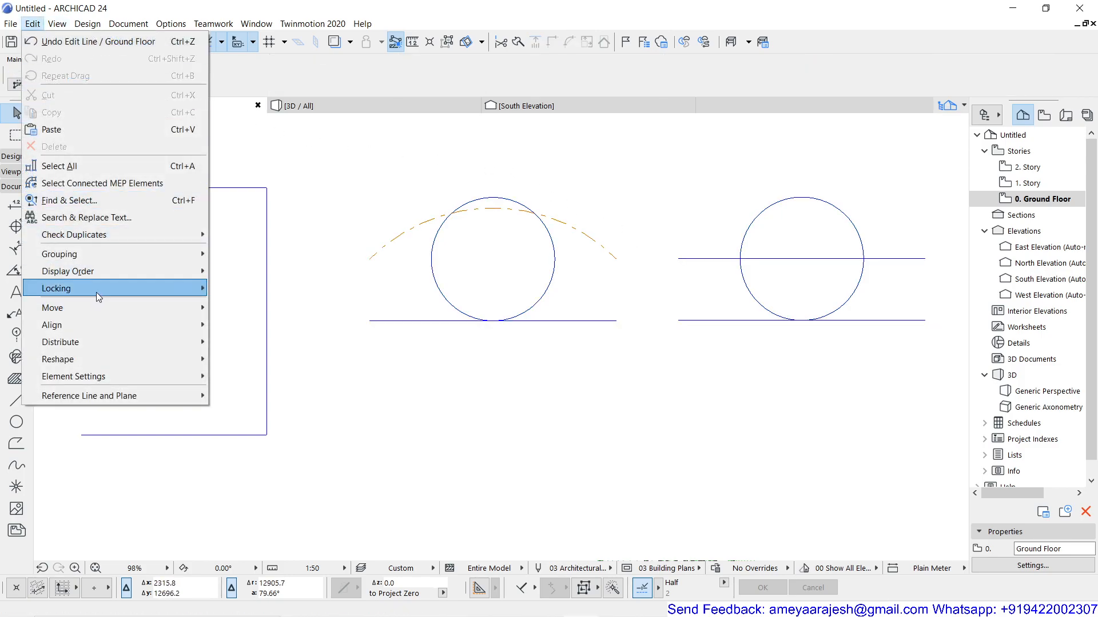
mouse_move(122, 246)
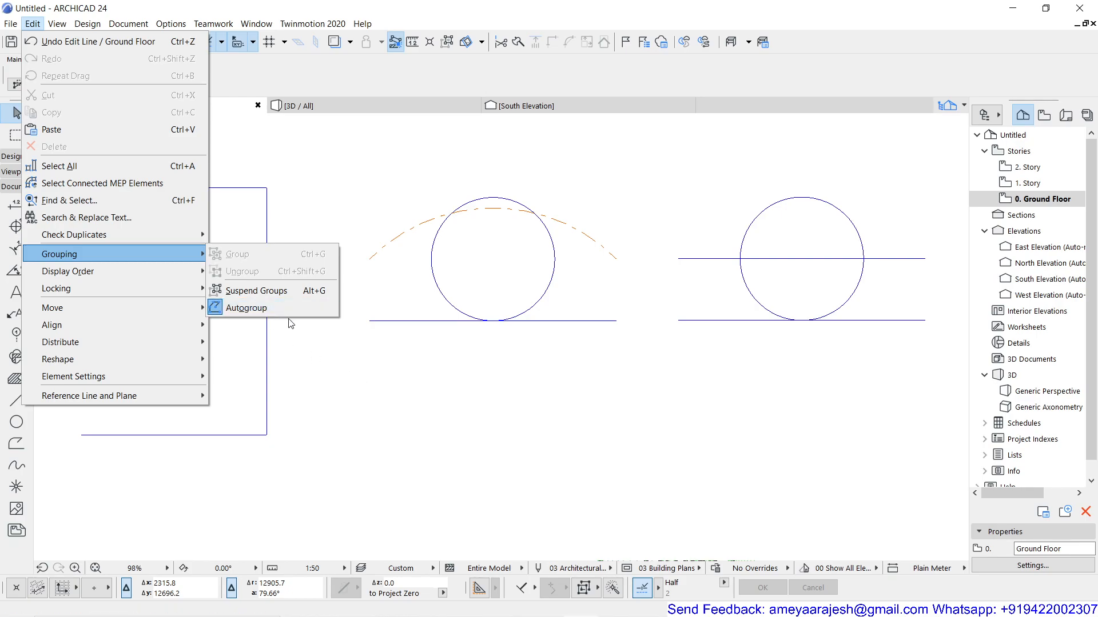
left_click(313, 377)
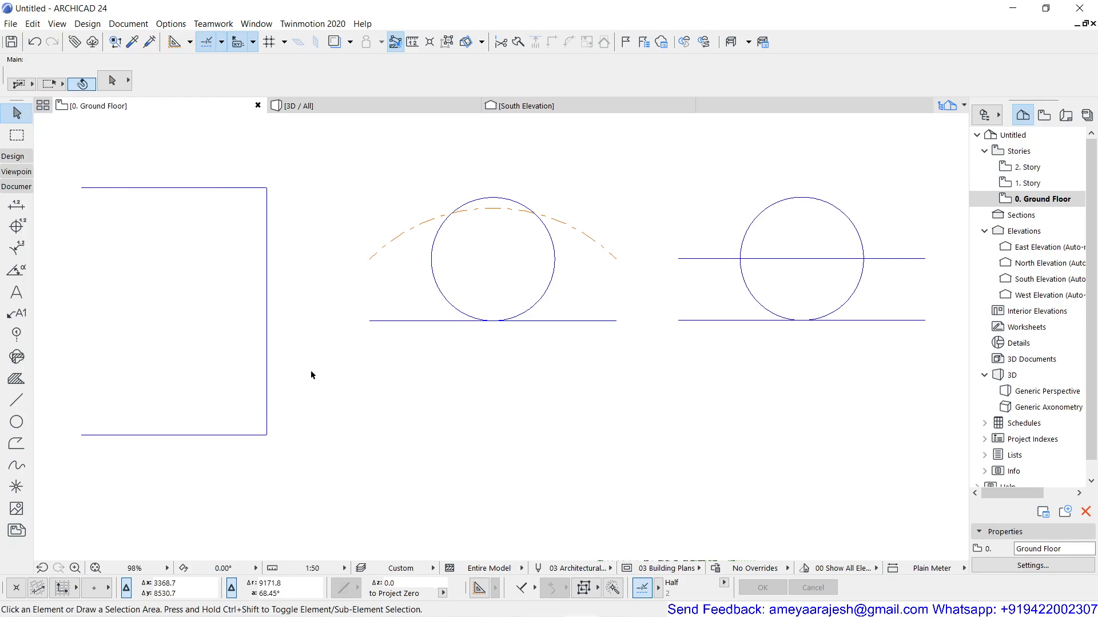
left_click(15, 400)
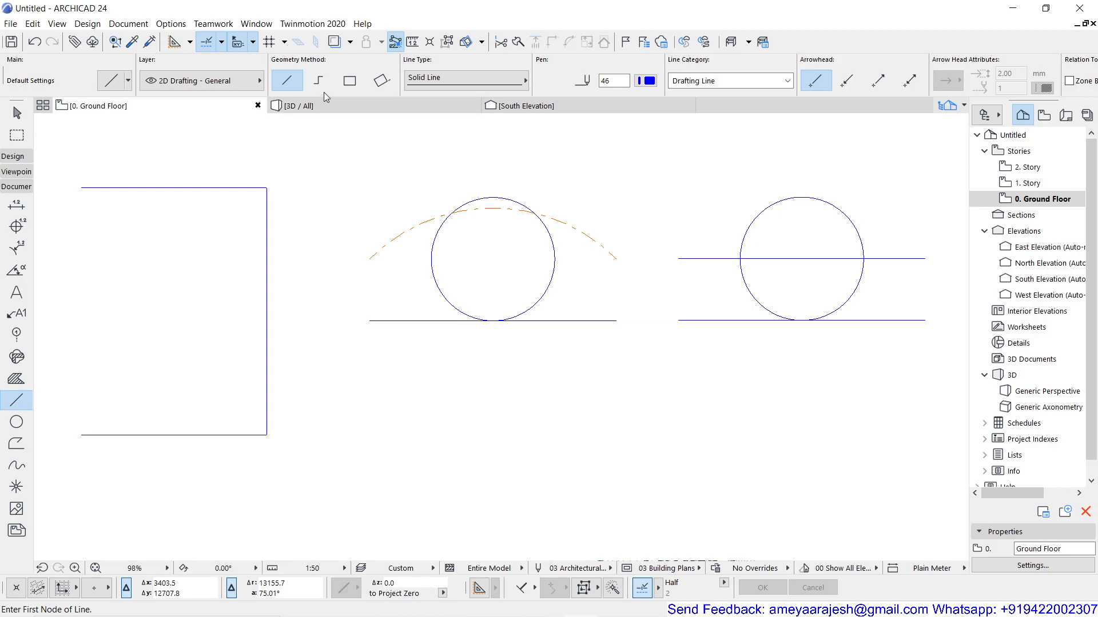
left_click(349, 81)
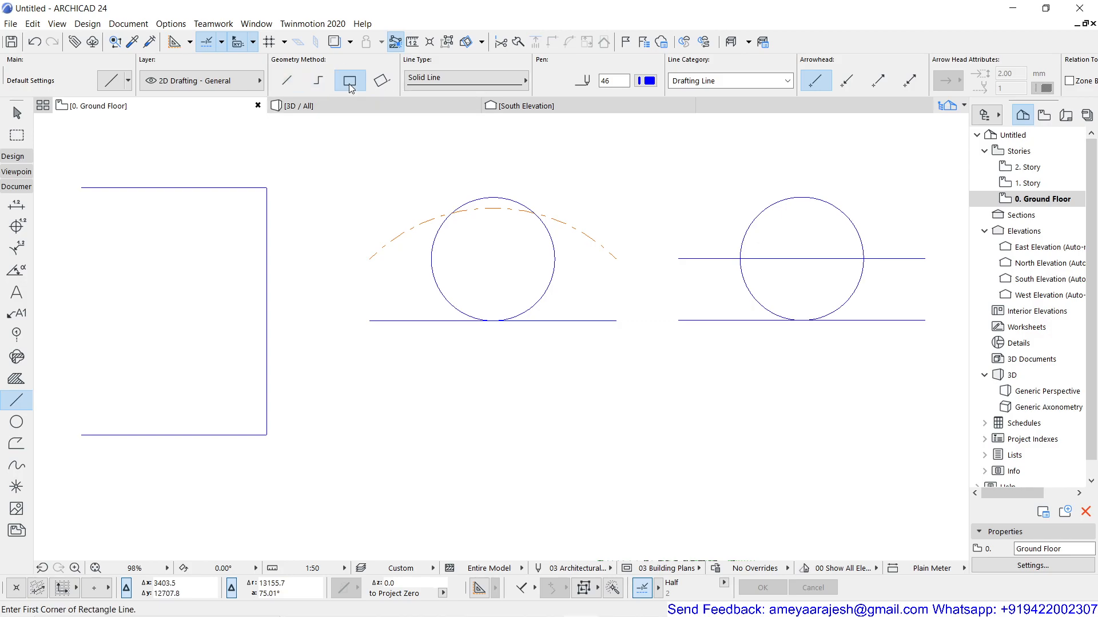
left_click(382, 489)
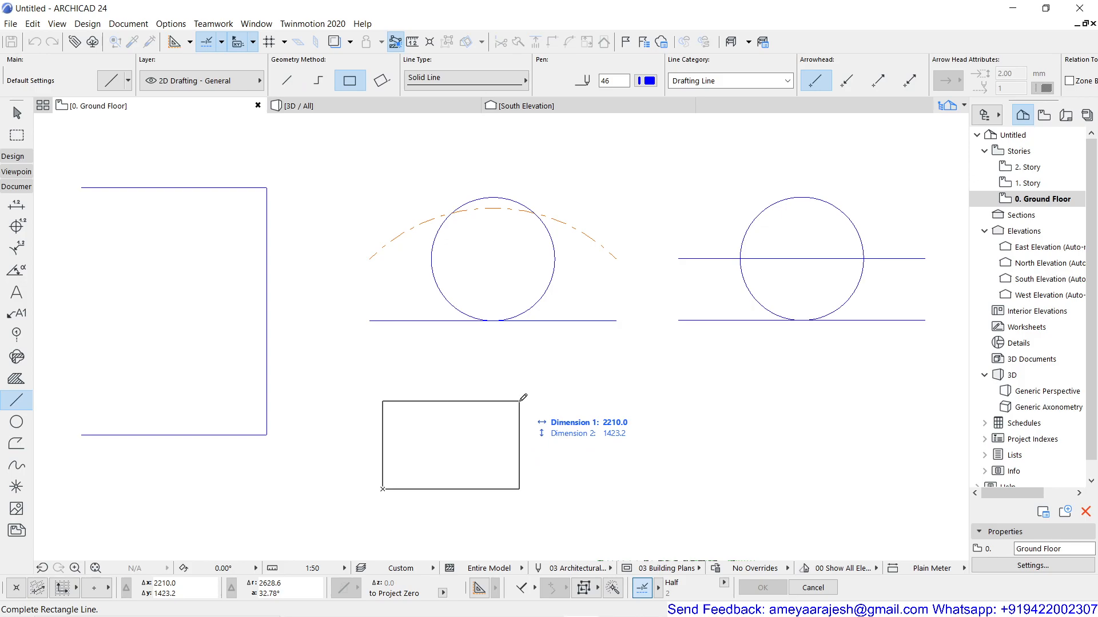
type("2500")
key("Tab")
type("1")
type("00")
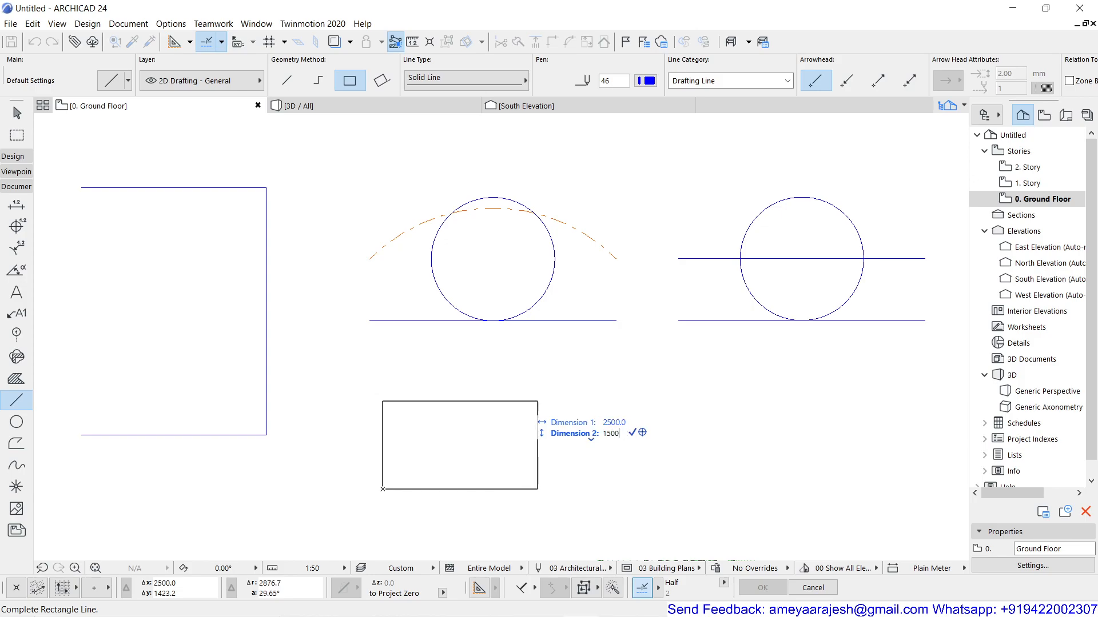
key("Return")
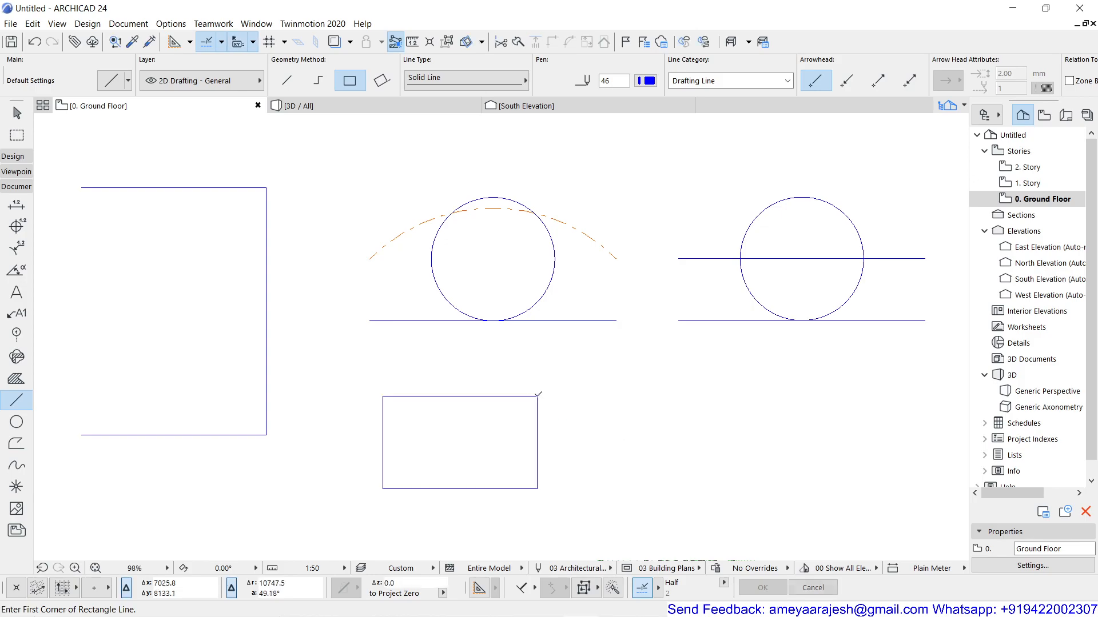
Step: Select the new rectangle by its upper edge to check whether its four lines are grouped, and clear the selection
left_click(23, 117)
left_click(428, 397)
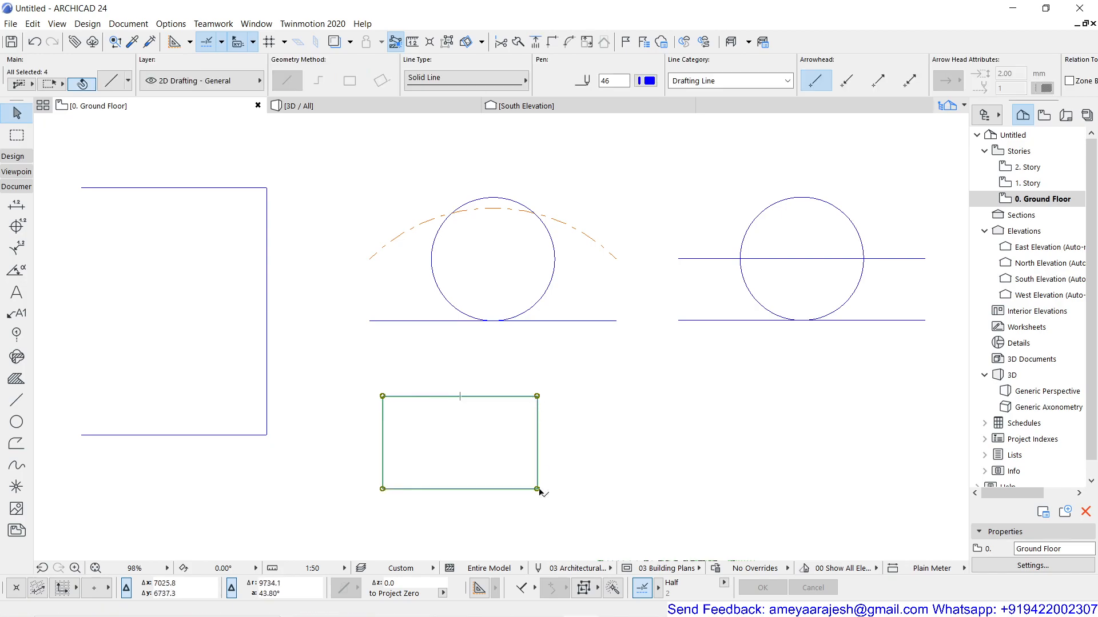
left_click(300, 474)
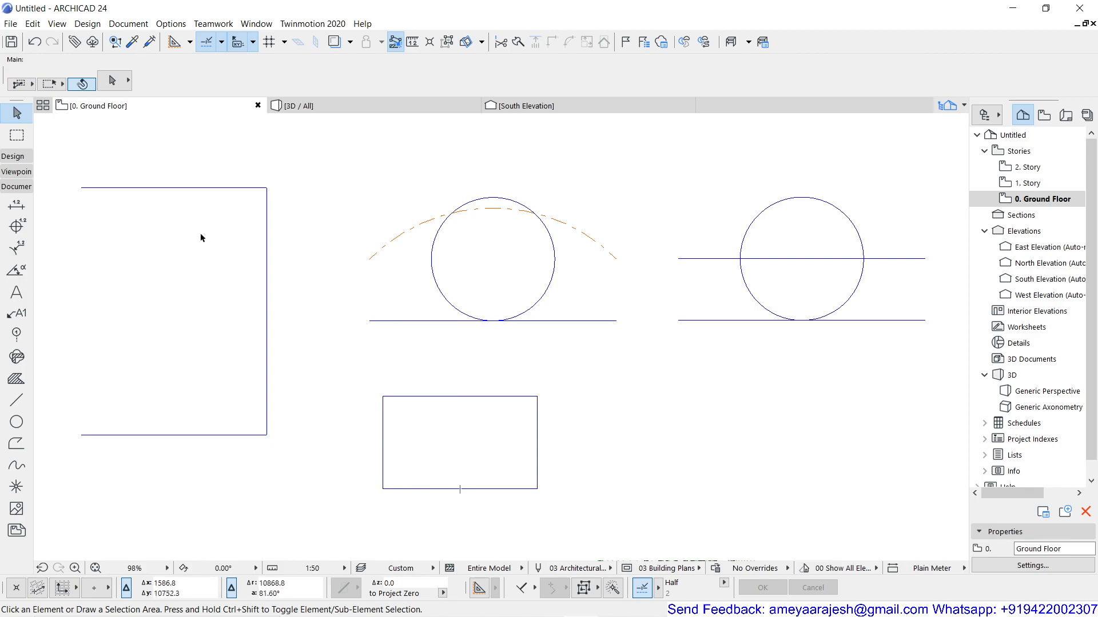
Step: Turn off Autogroup and recheck its state in the grouping options
left_click(32, 27)
mouse_move(81, 255)
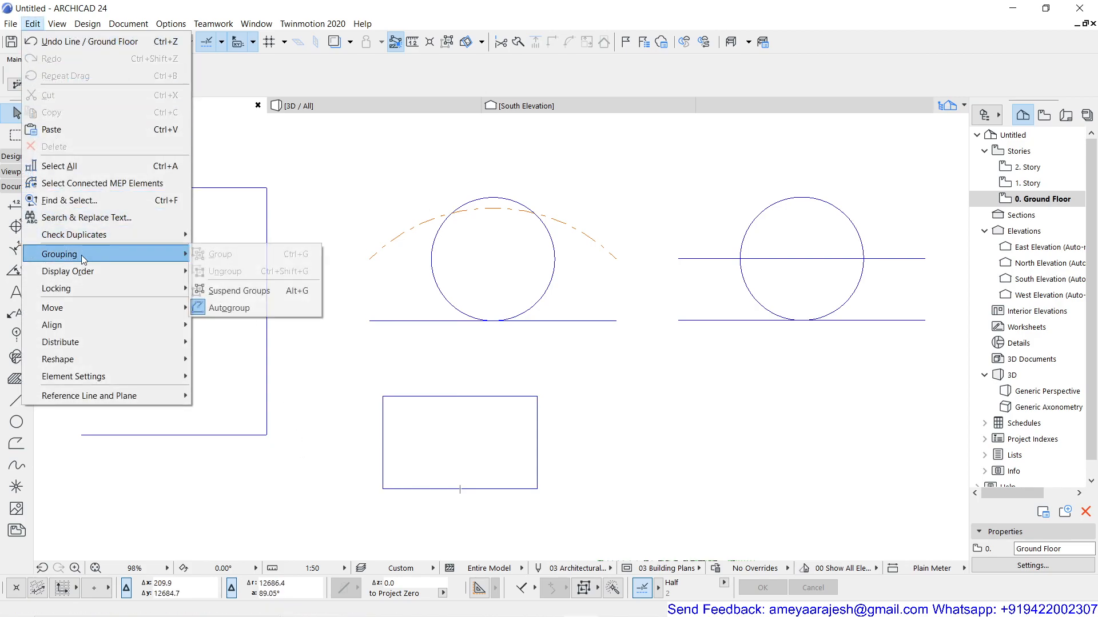
left_click(252, 307)
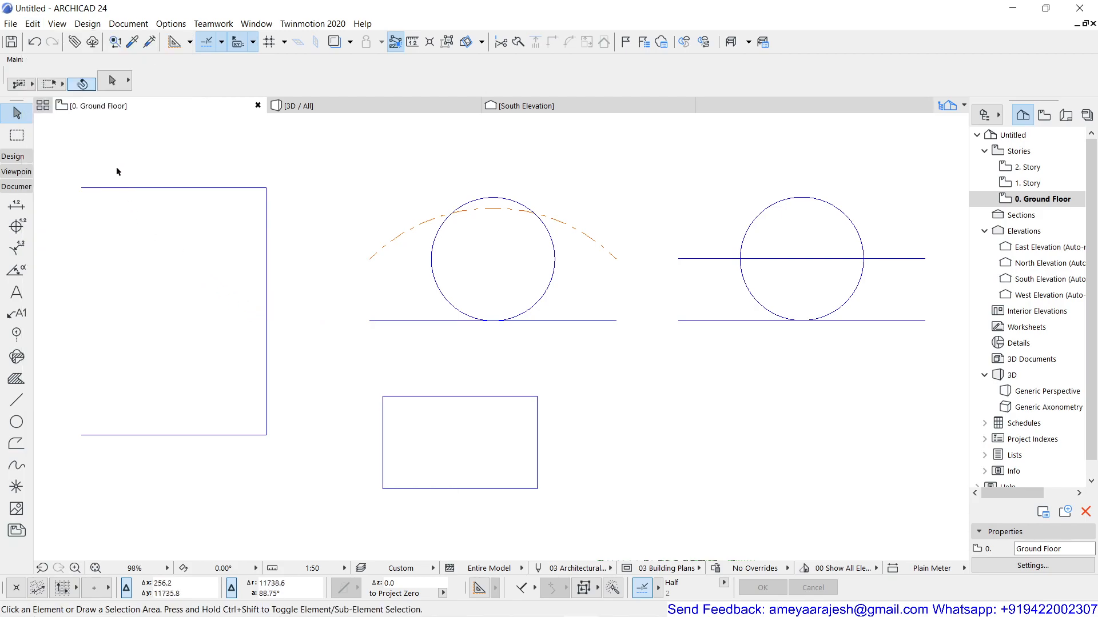
left_click(41, 25)
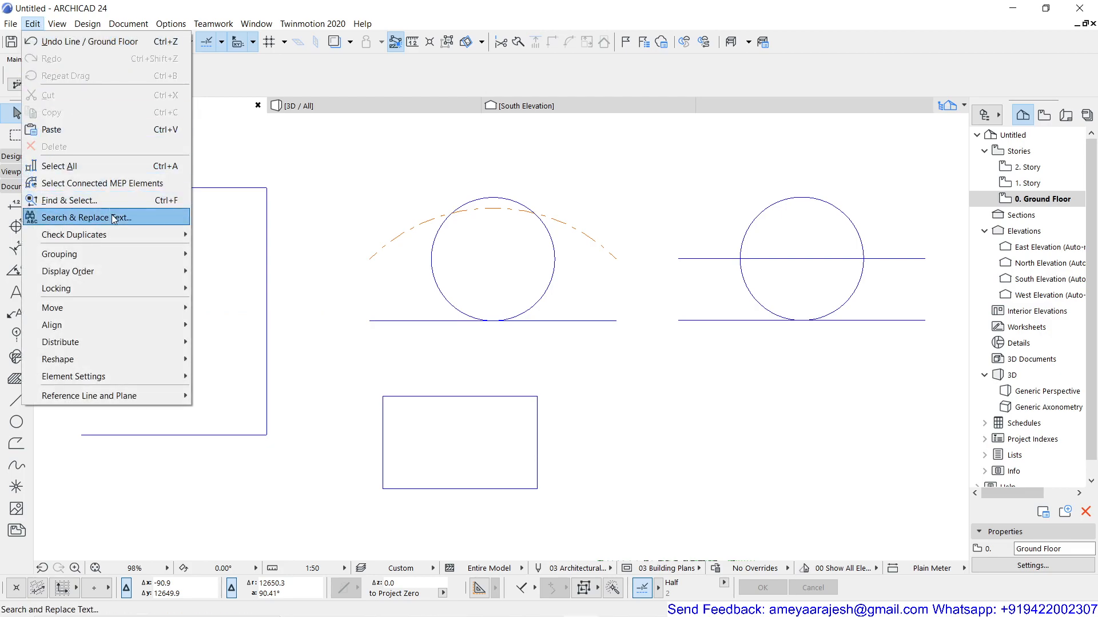
mouse_move(135, 250)
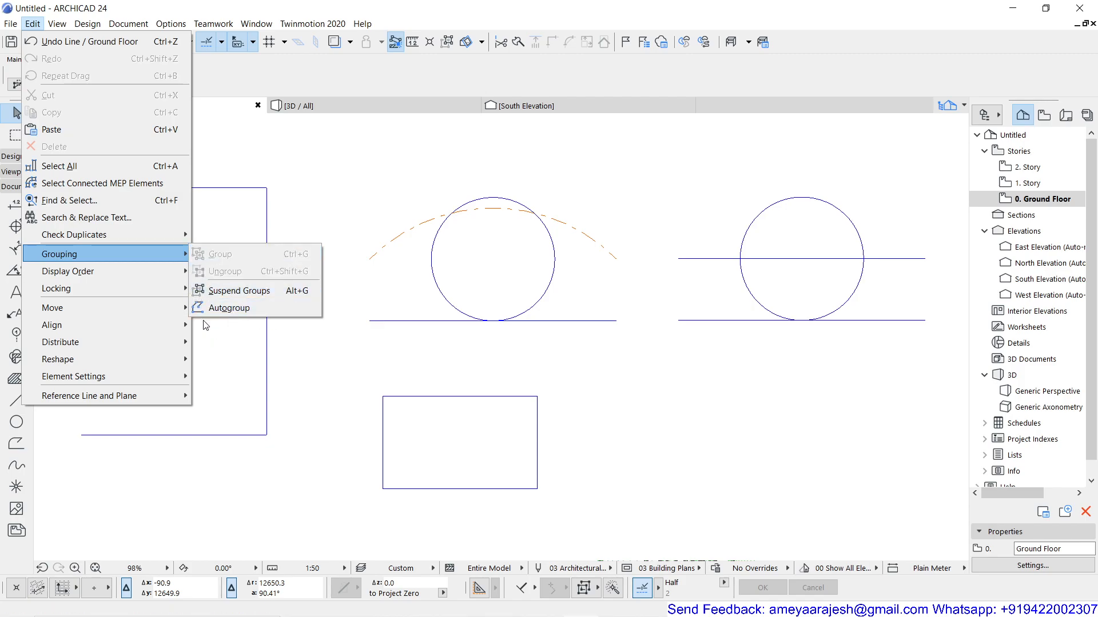
left_click(301, 84)
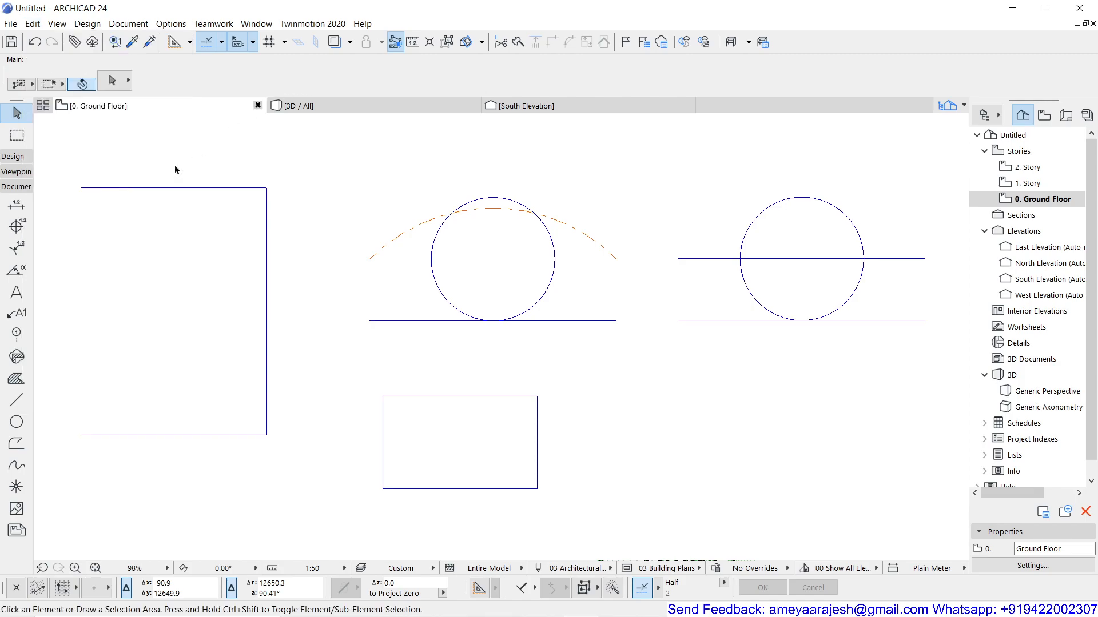
Step: Draw a second 2500 by 1500 rectangle of lines beside the first one with Autogroup off, and leave the Line tool
left_click(17, 407)
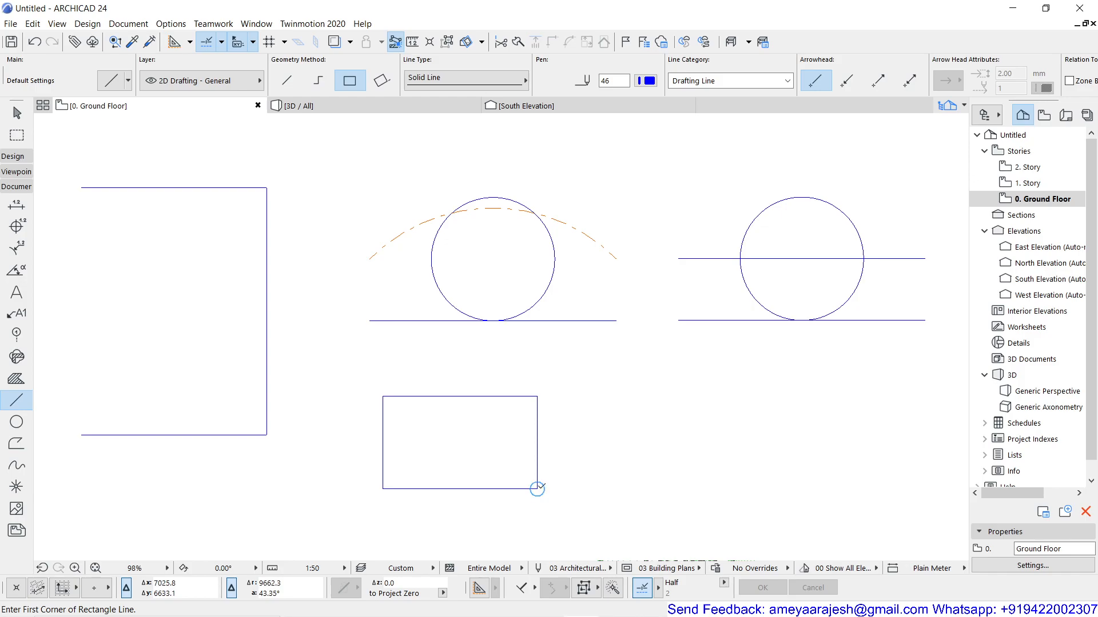
left_click(615, 489)
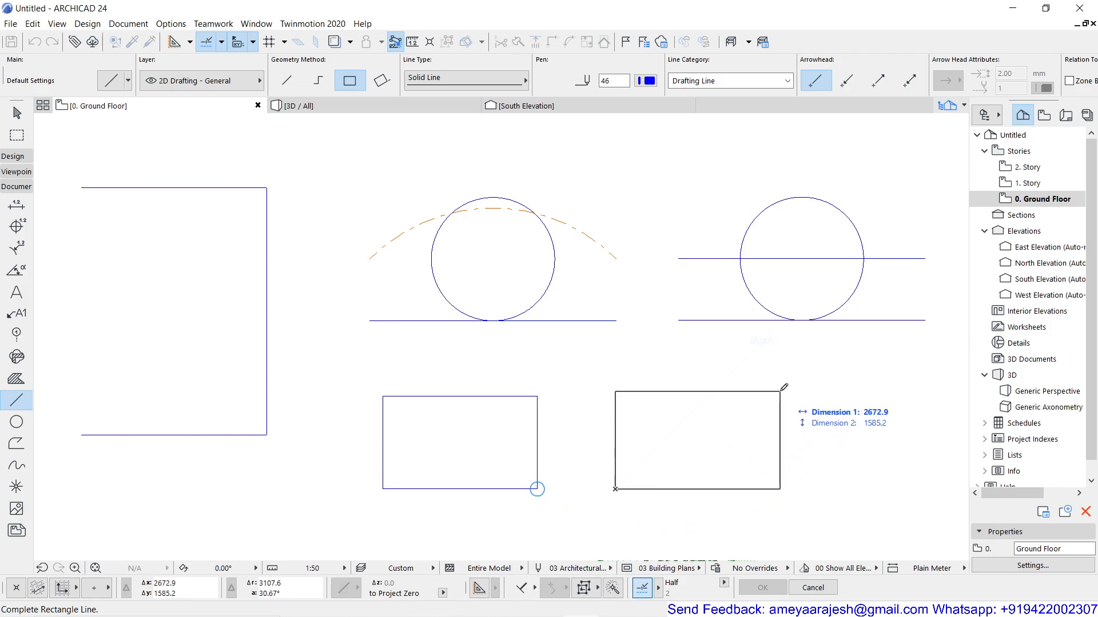
type("2500")
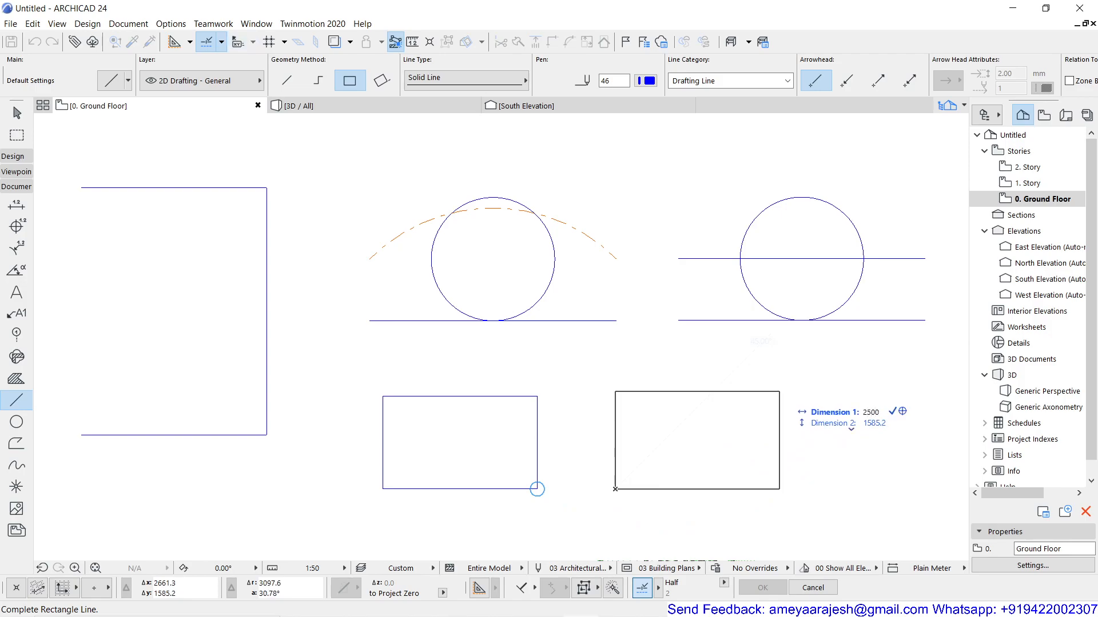
key("Tab")
type("1500")
key("Return")
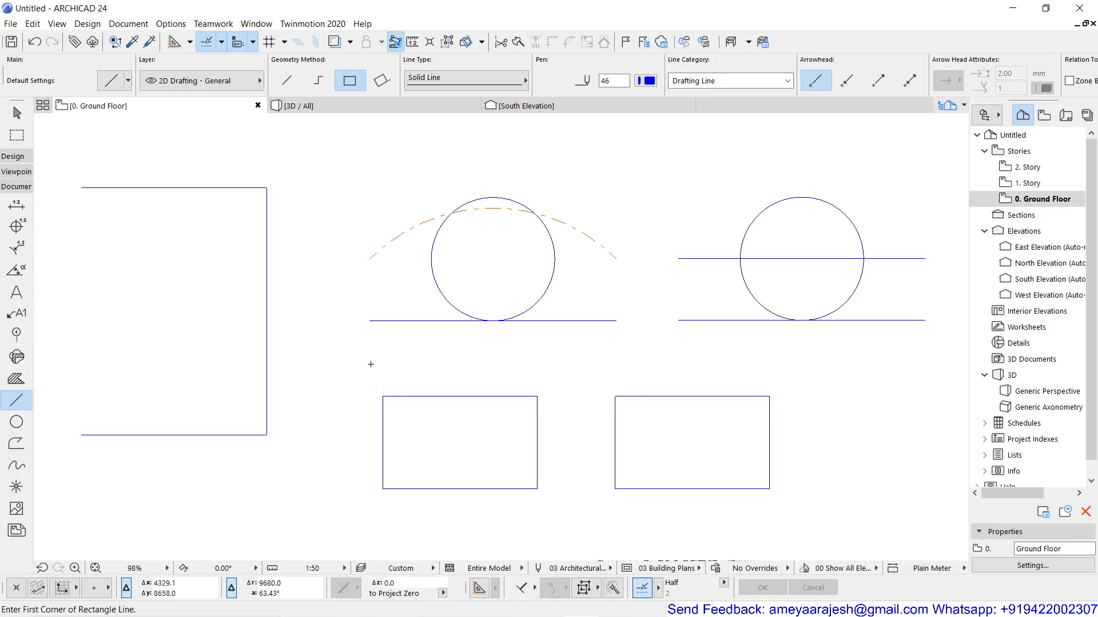
key("Escape")
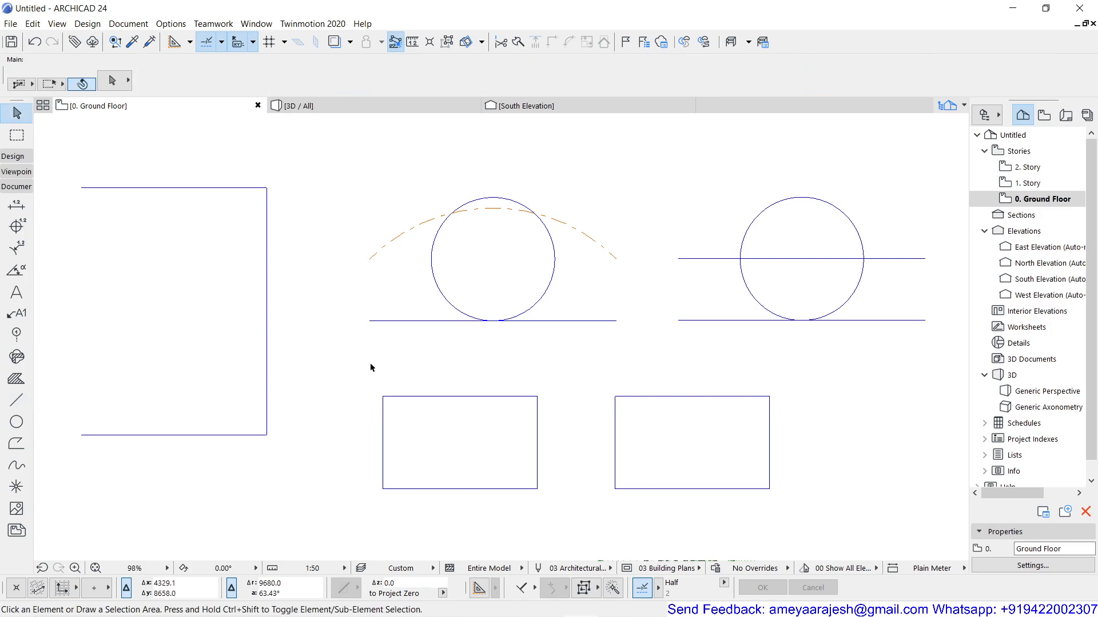
Step: Compare how the two rectangles select by picking the first one's upper edge and each side of the second, and clear the selection
left_click(462, 396)
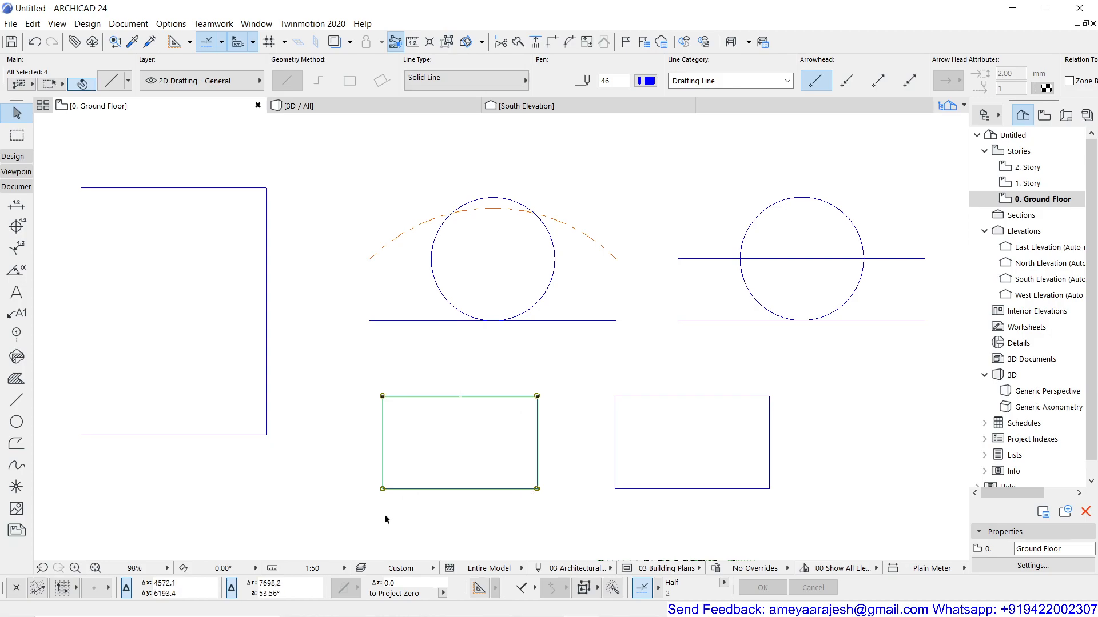
left_click(614, 434)
left_click(640, 396)
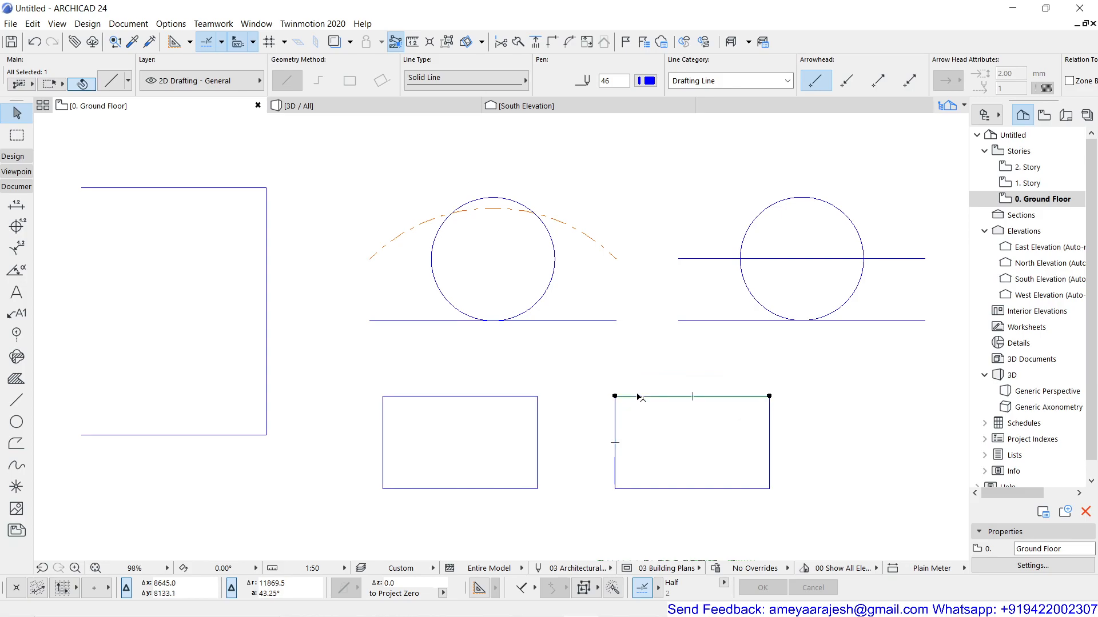
left_click(770, 430)
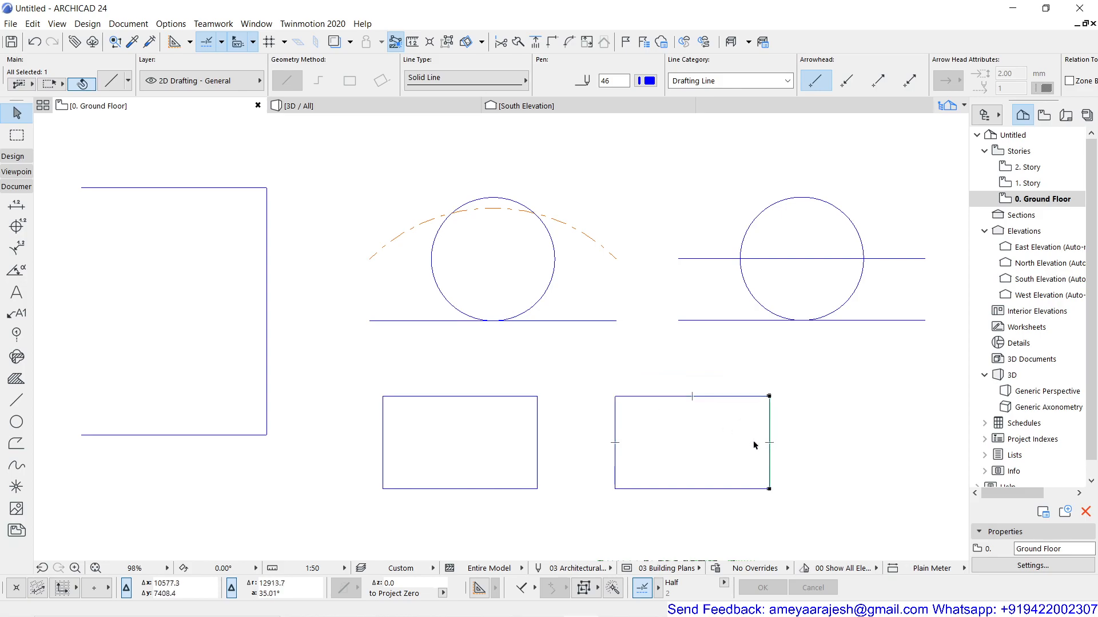
left_click(710, 489)
left_click(651, 397)
left_click(725, 490)
left_click(575, 388)
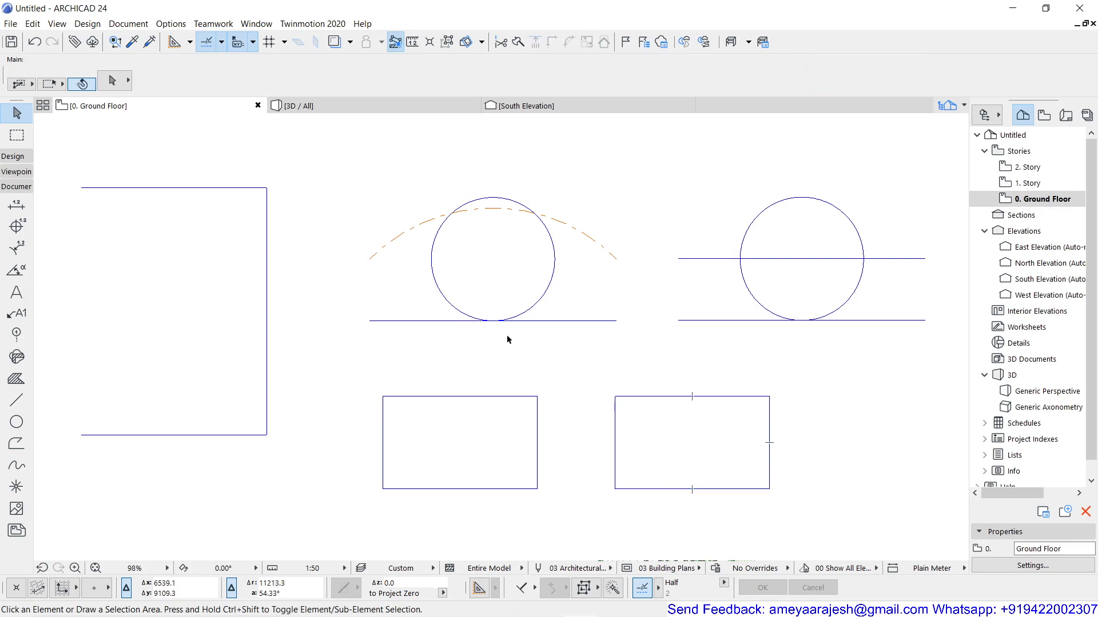
left_click(32, 23)
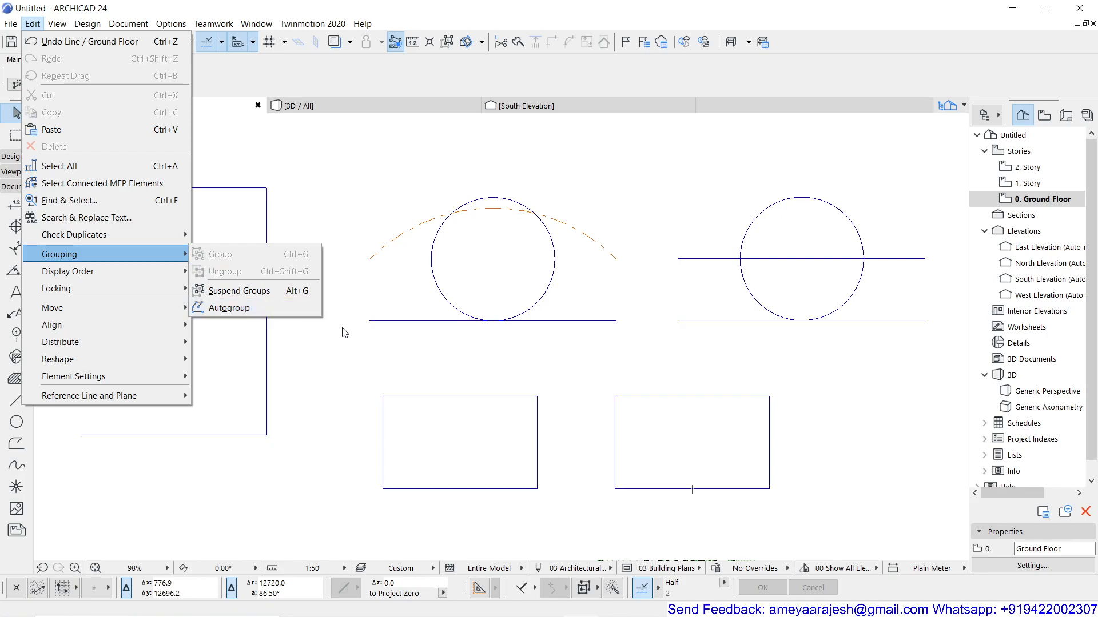
left_click(346, 277)
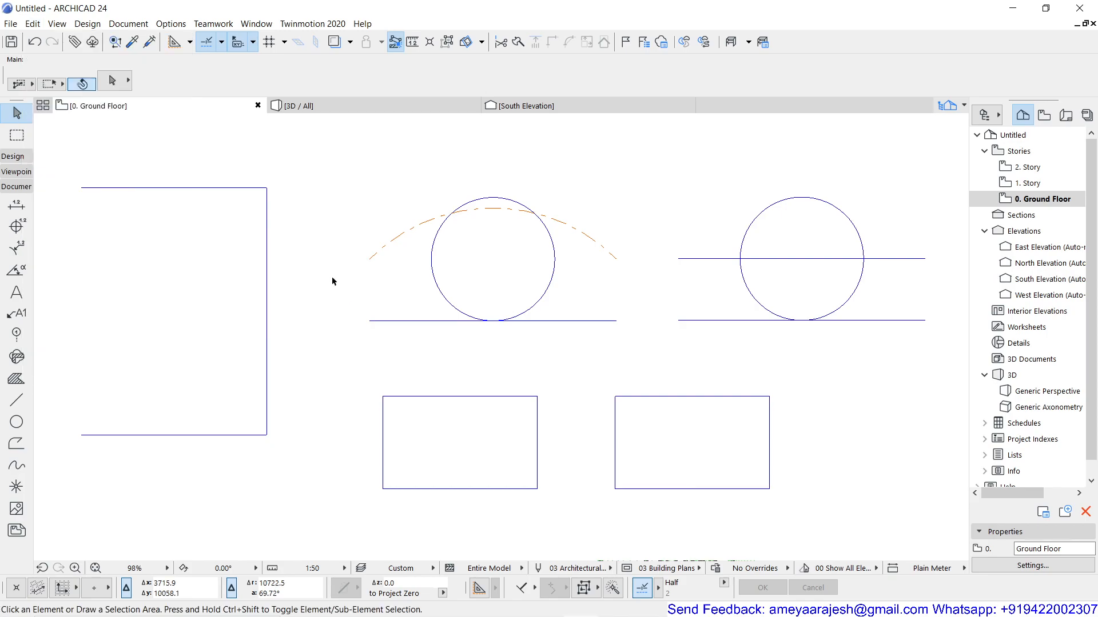